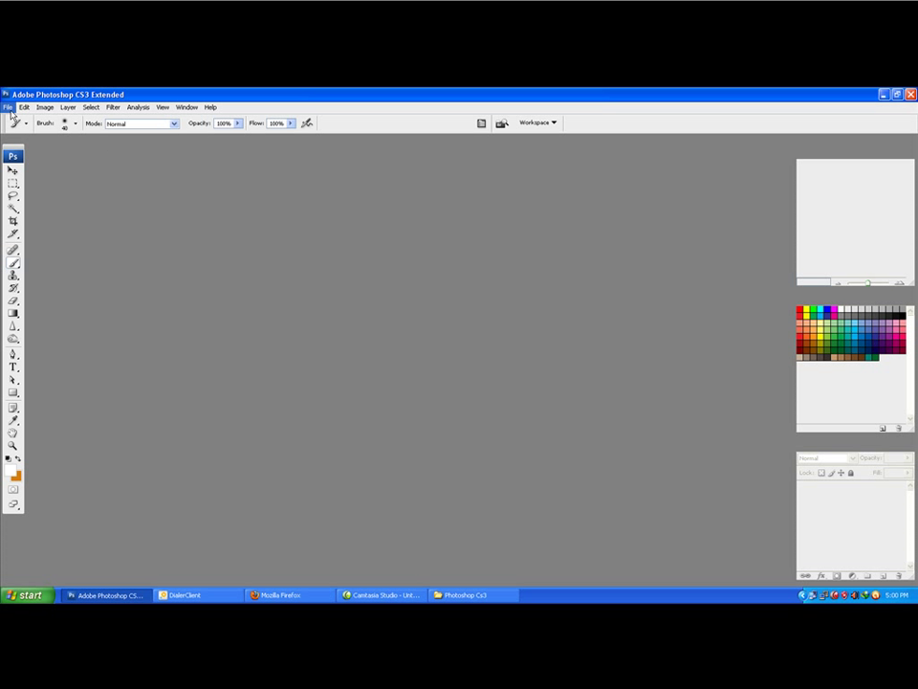
- Select Amazing Nature (19) from the IMAGES/1024x768 folder in the Open dialog's Thumbnails view
left_click(8, 106)
left_click(20, 128)
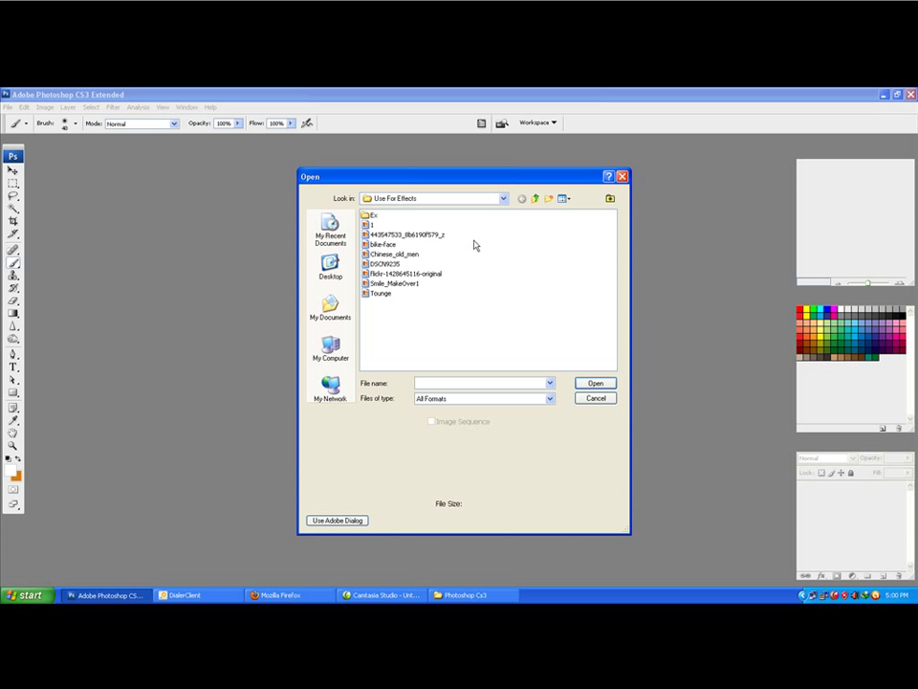
left_click(563, 198)
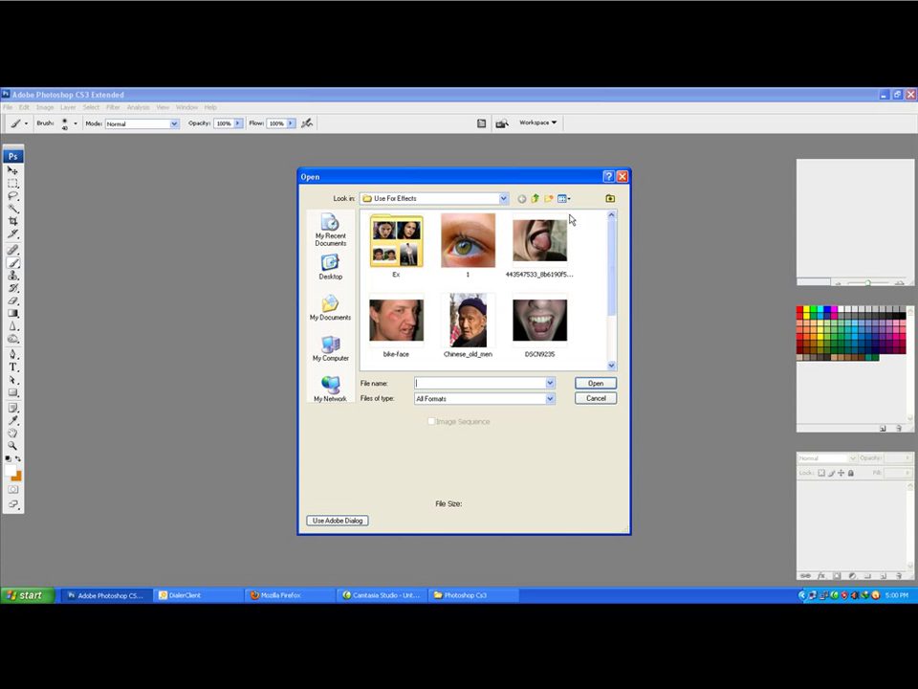
left_click(535, 198)
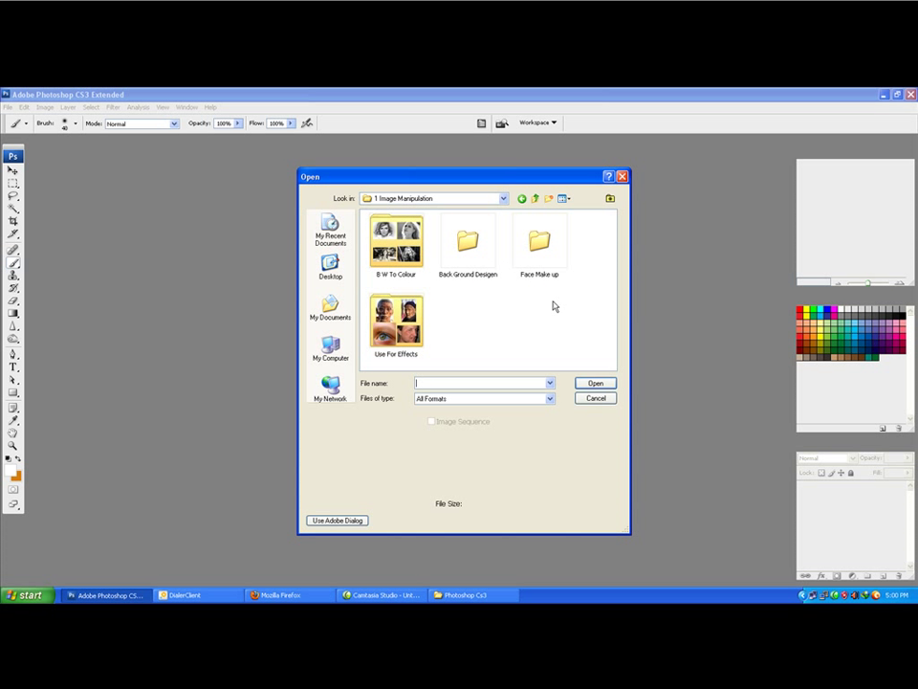
left_click(535, 198)
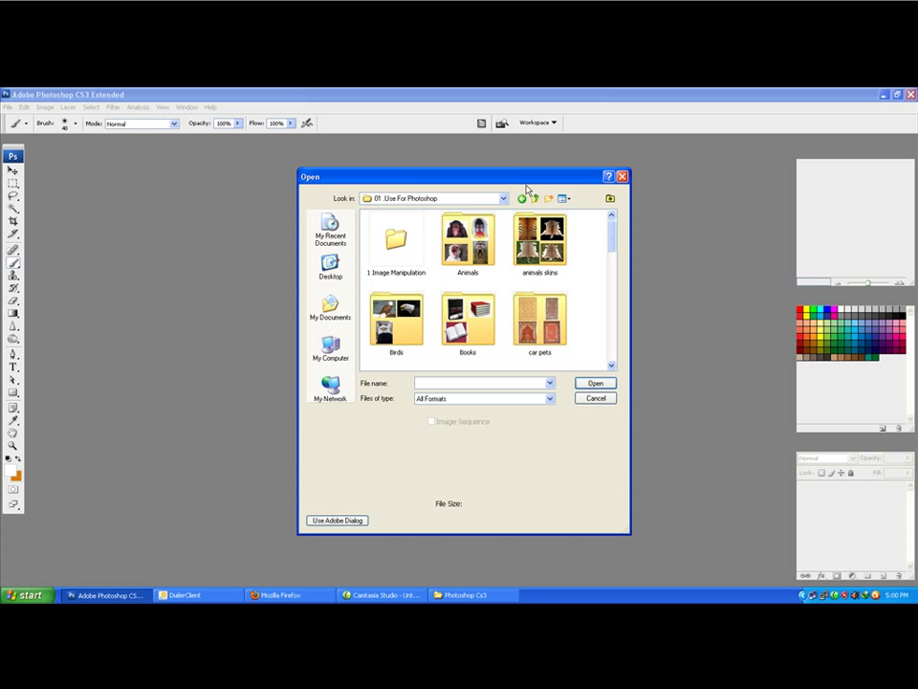
left_click(535, 198)
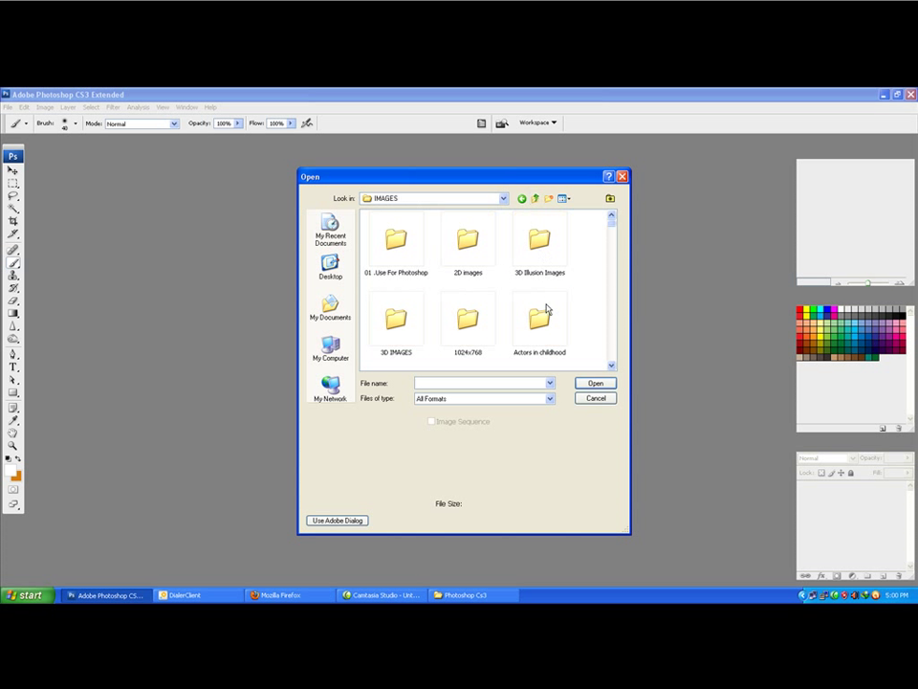
double_click(487, 326)
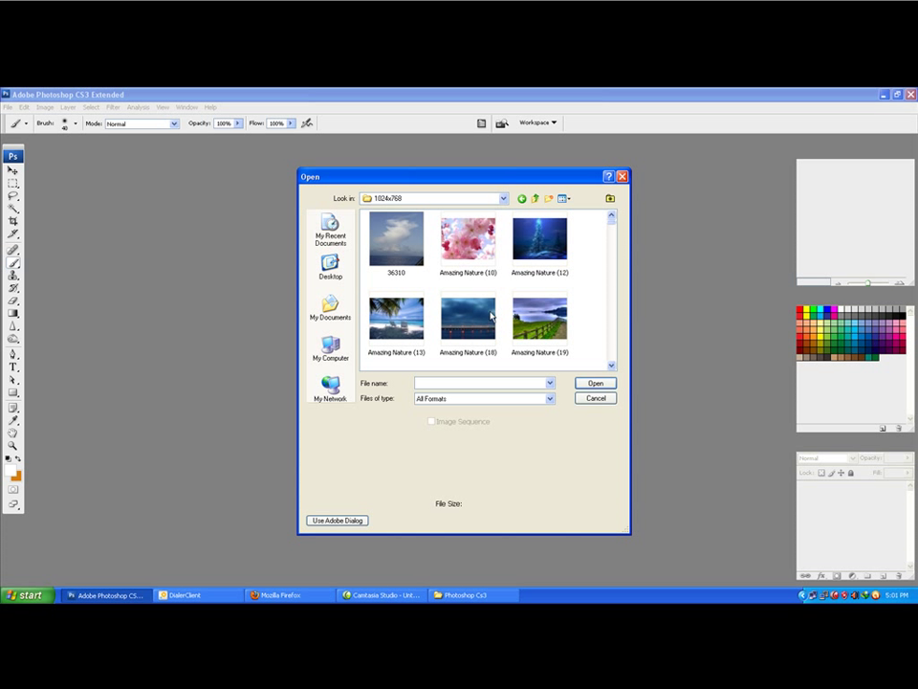
left_click(532, 325)
- Open the lake photo and maximize its document window
left_click(594, 383)
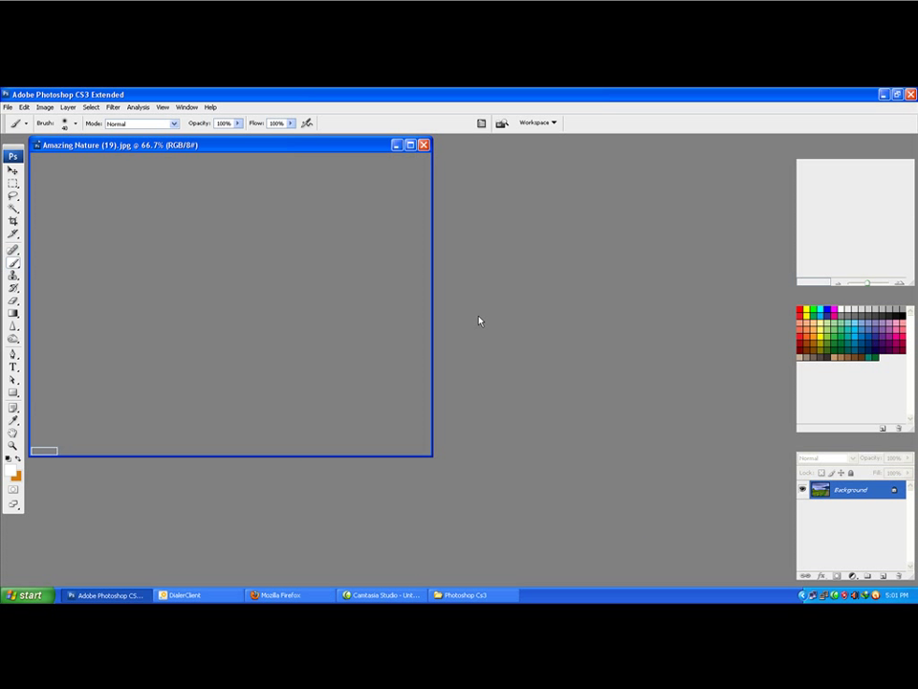
left_click(409, 144)
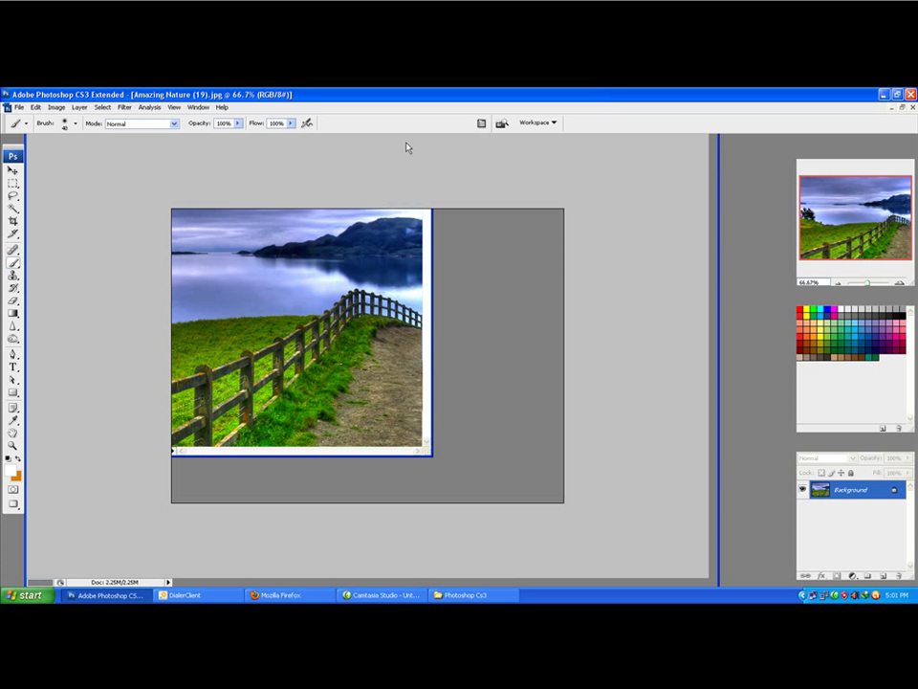
left_click(12, 170)
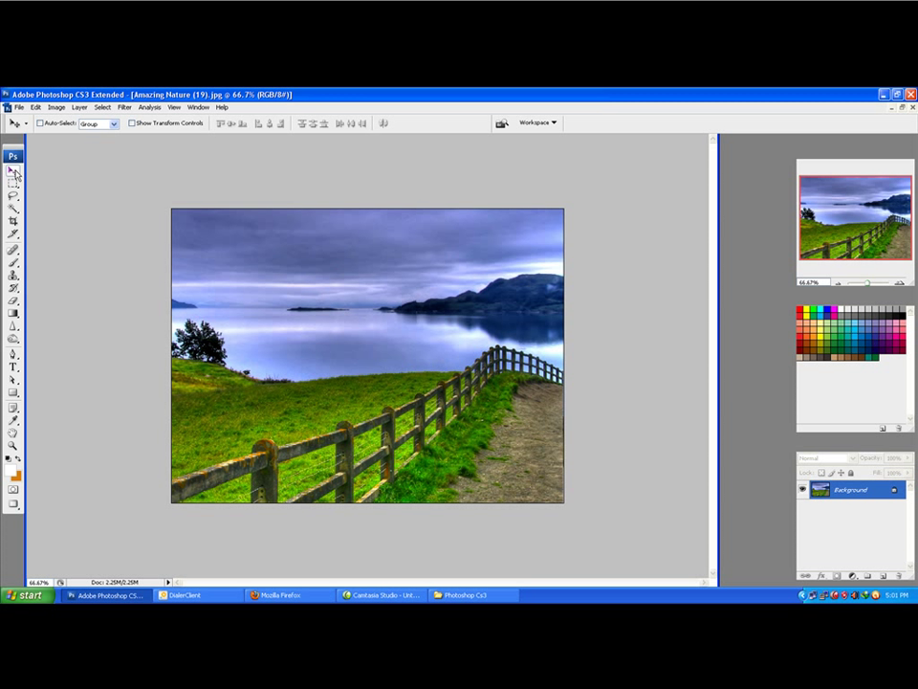
- Apply Levels with the black input raised to 39, then fit the image on screen
key("ctrl+l")
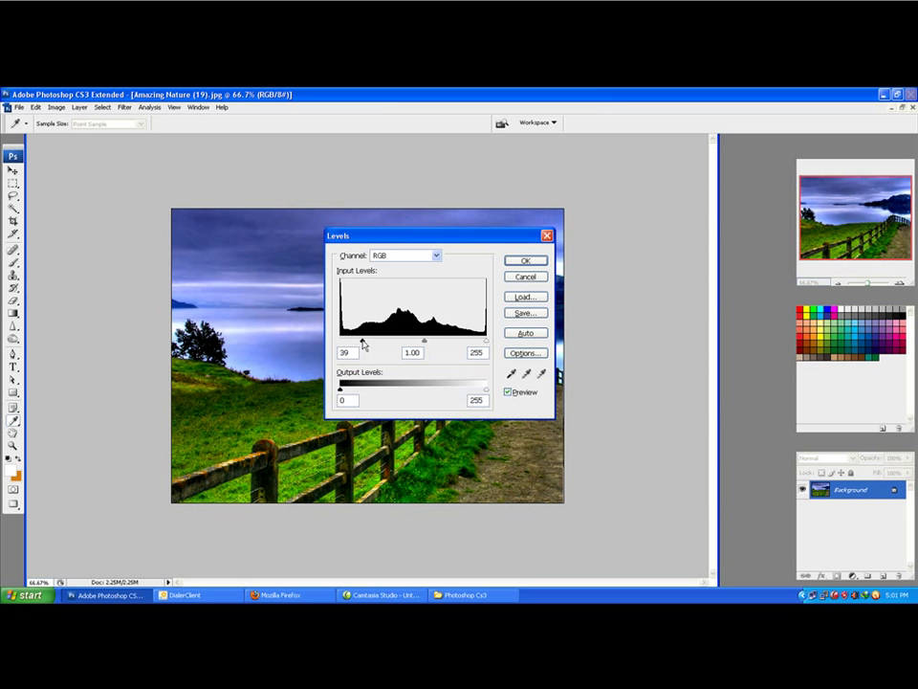
left_click_drag(341, 341, 366, 342)
left_click(529, 260)
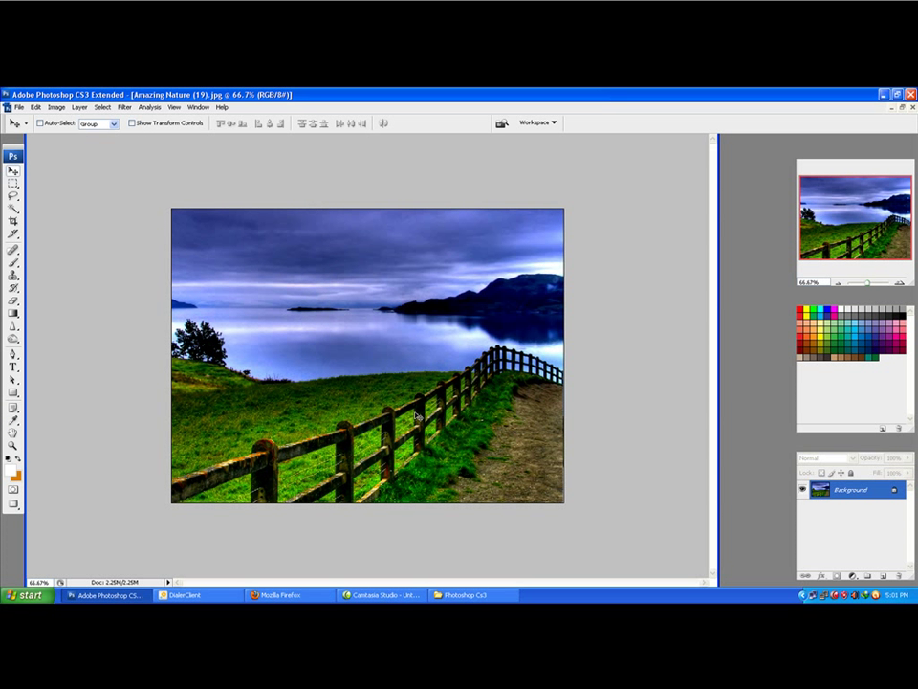
key("ctrl+0")
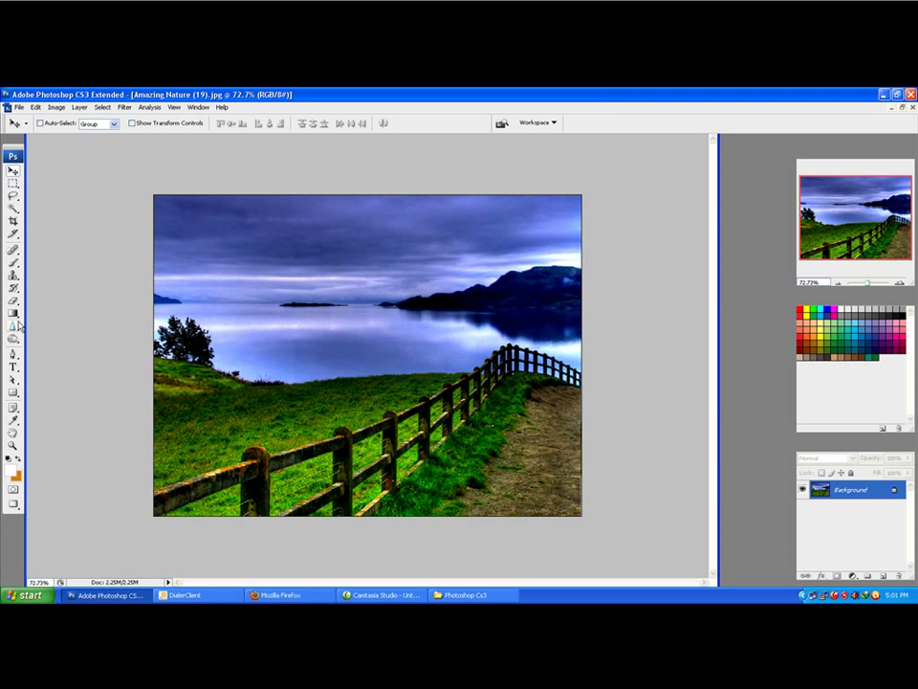
- Choose the Gradient tool and load the Transparent Rainbow preset in the Gradient Editor
left_click(14, 312)
left_click(55, 124)
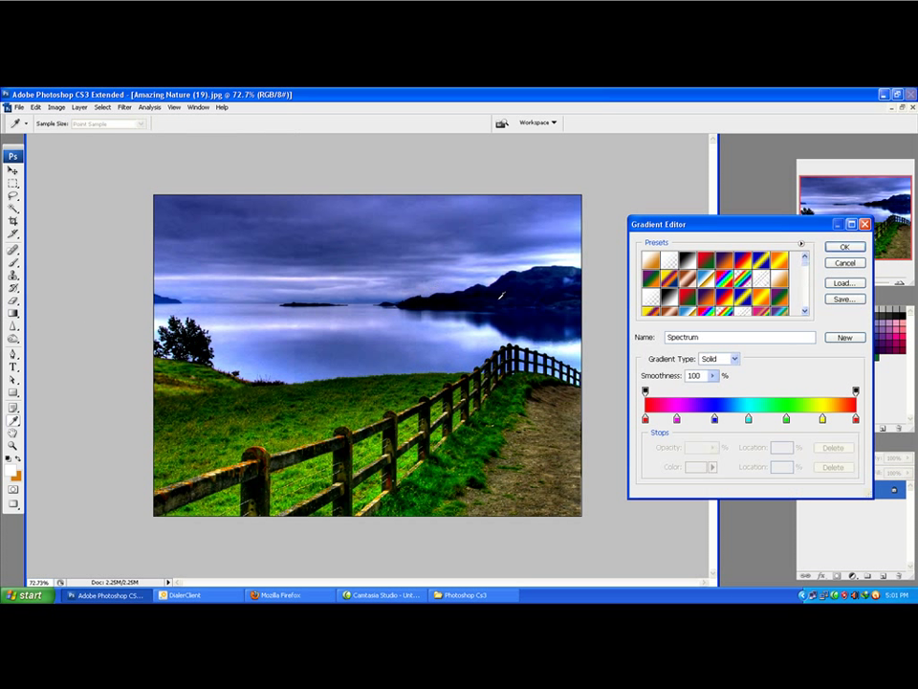
left_click(744, 277)
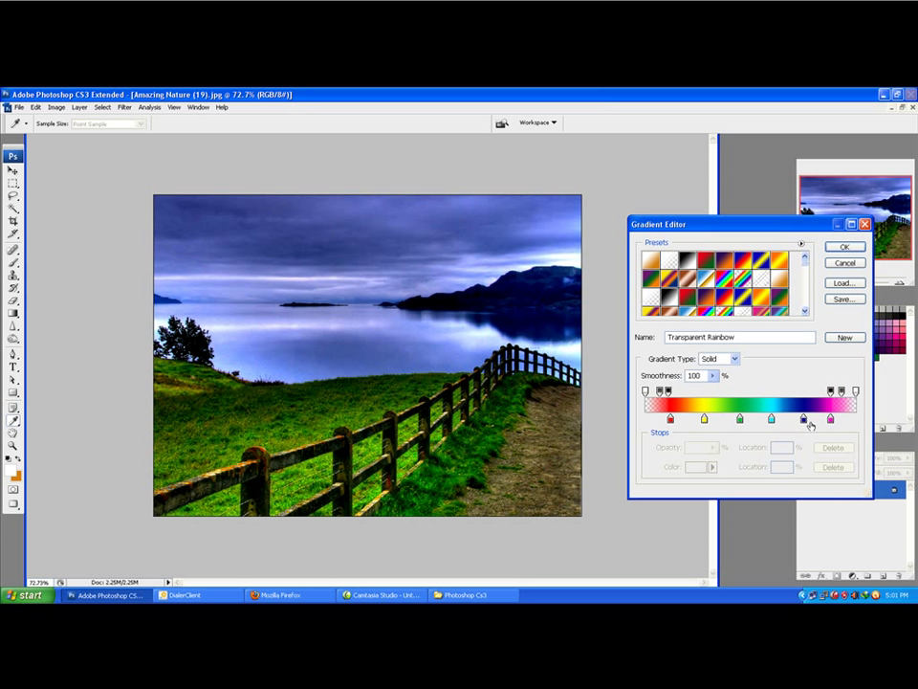
- Slide the blue, cyan, green, yellow and red colour stops and one opacity stop toward the right end
mouse_move(804, 419)
left_mouse_down()
mouse_move(821, 419)
mouse_move(811, 419)
left_mouse_up()
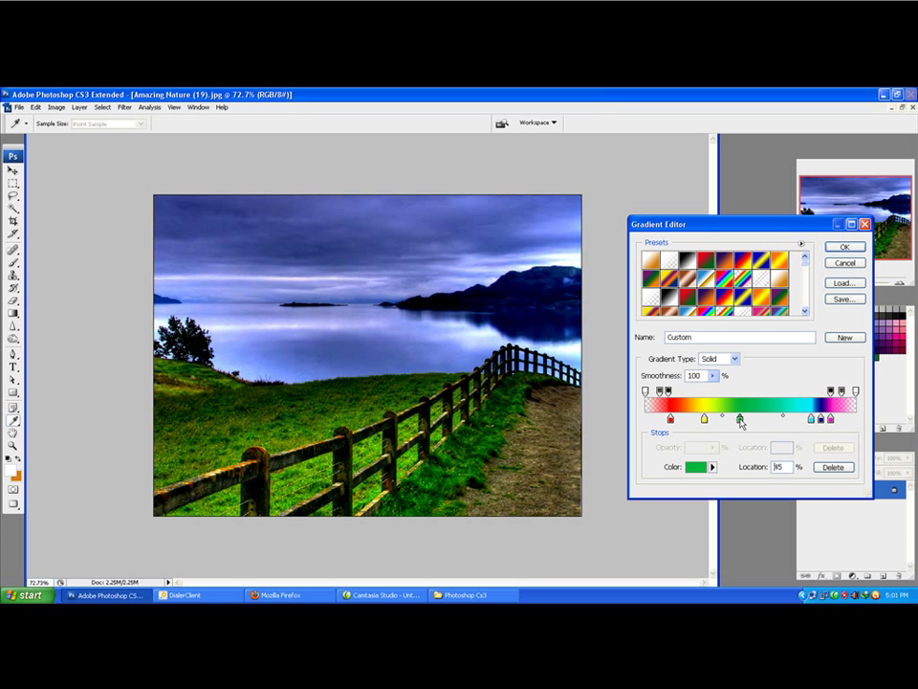
left_click_drag(739, 419, 793, 419)
left_click_drag(704, 419, 778, 419)
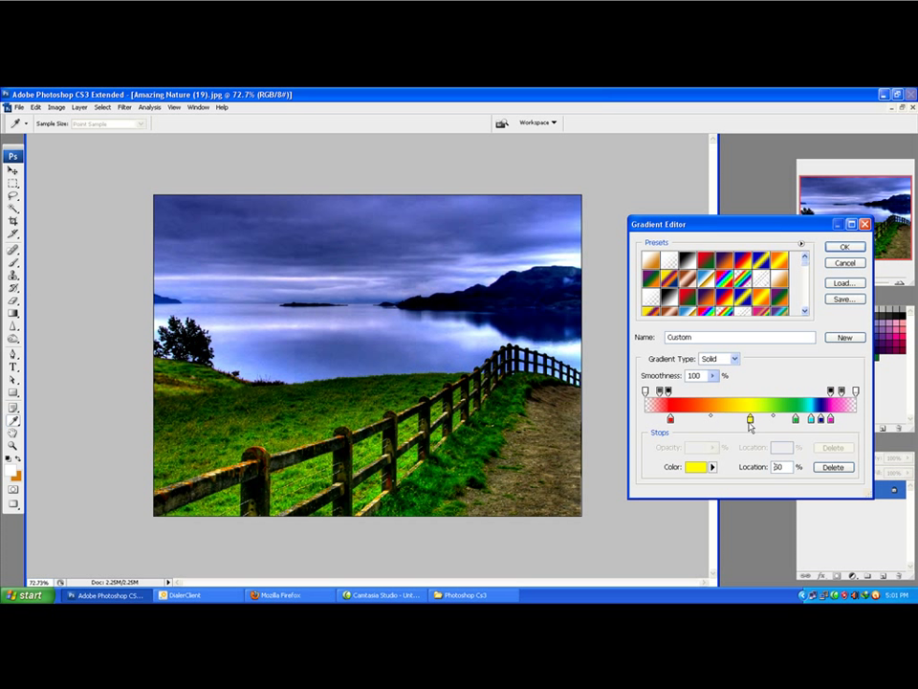
left_click_drag(671, 419, 770, 419)
mouse_move(670, 392)
left_mouse_down()
mouse_move(825, 392)
mouse_move(813, 393)
left_mouse_up()
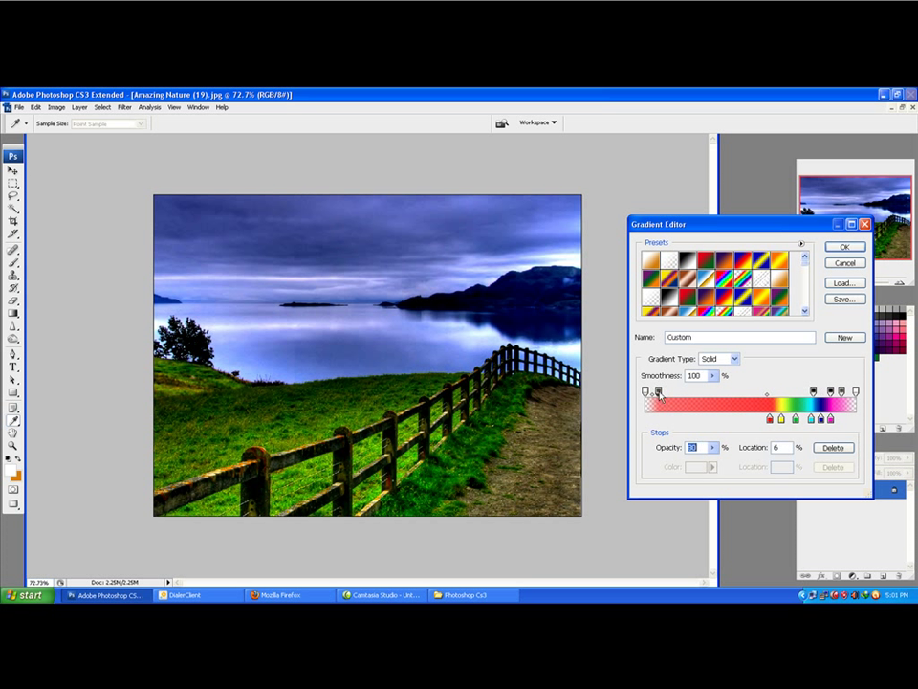
- Extend the gradient's transparent region rightward and reposition the red colour stop
left_click_drag(659, 392, 801, 392)
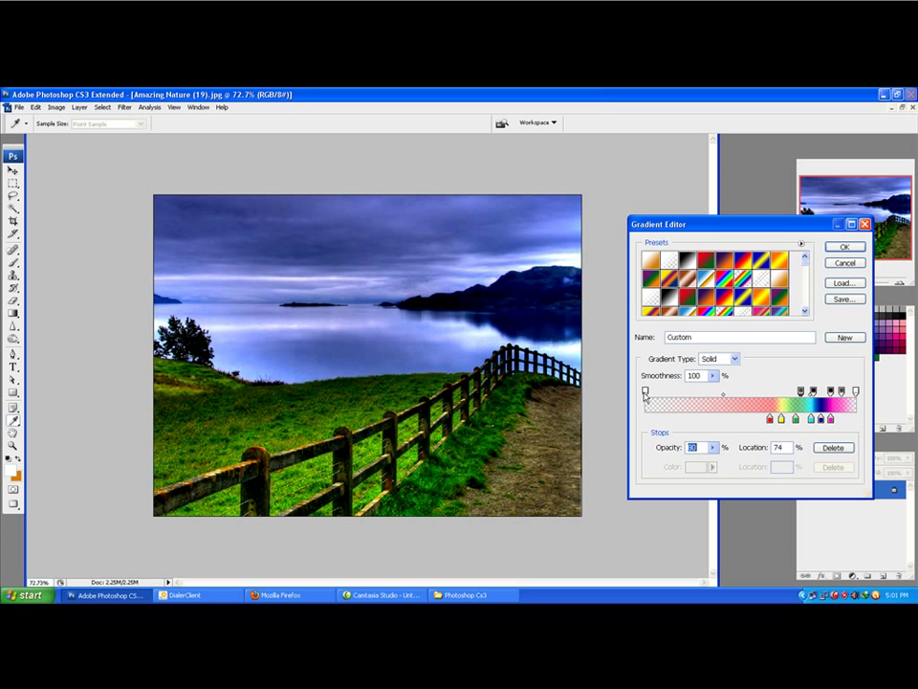
left_click_drag(645, 393, 788, 392)
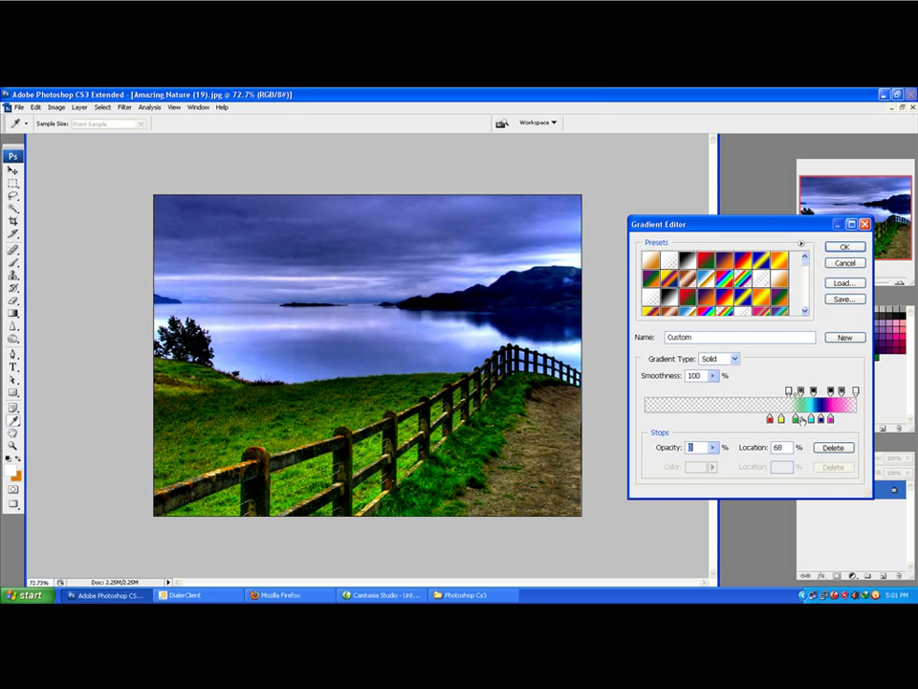
left_click_drag(770, 419, 778, 419)
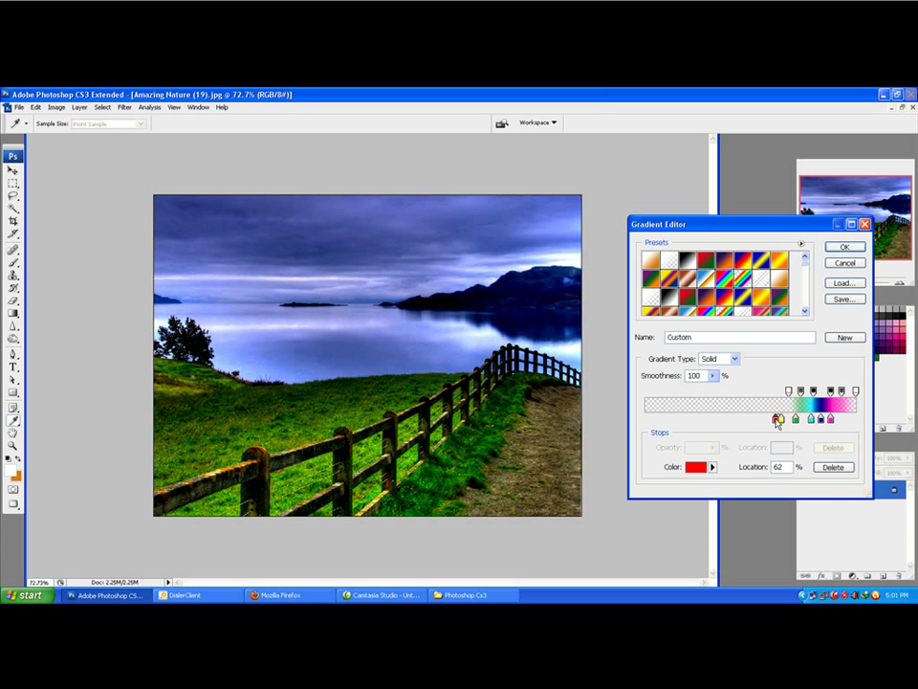
left_click(797, 419)
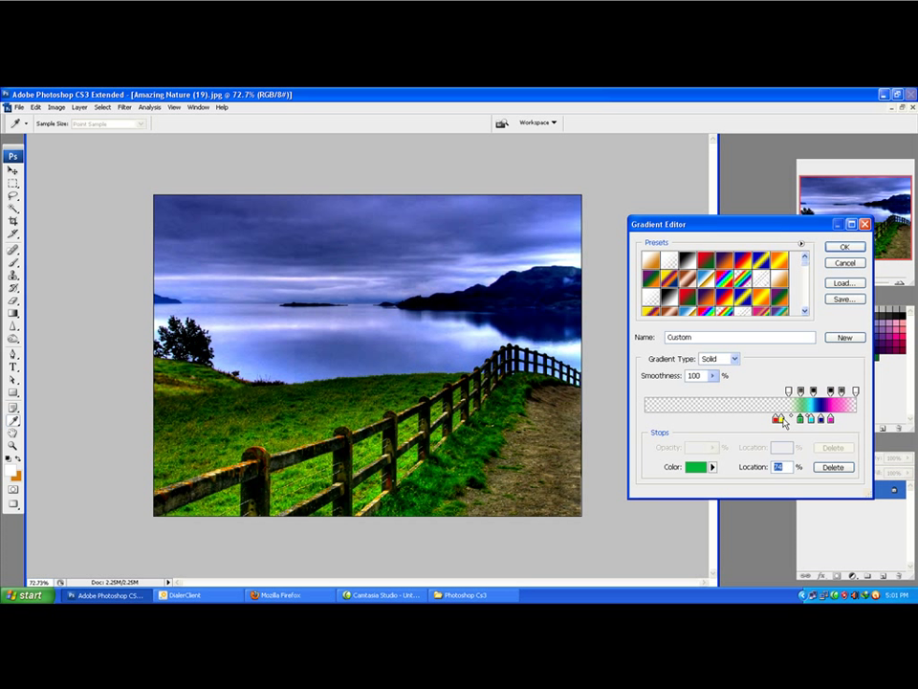
left_click(785, 421)
left_click_drag(776, 419, 789, 422)
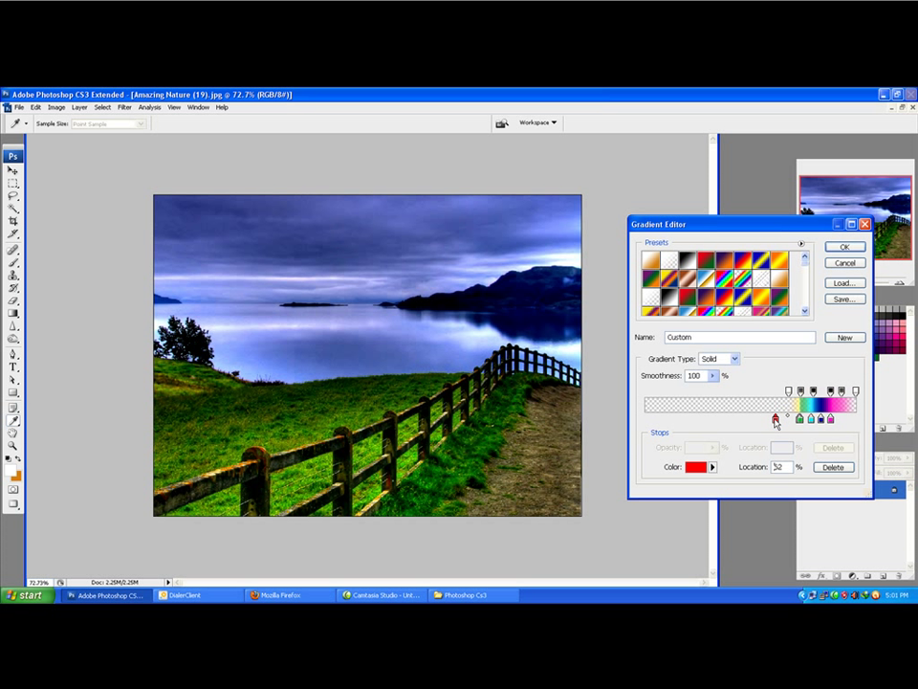
- Adjust the opacity stop at location 68, move the yellow stop to 76%, and confirm the gradient
left_click(789, 392)
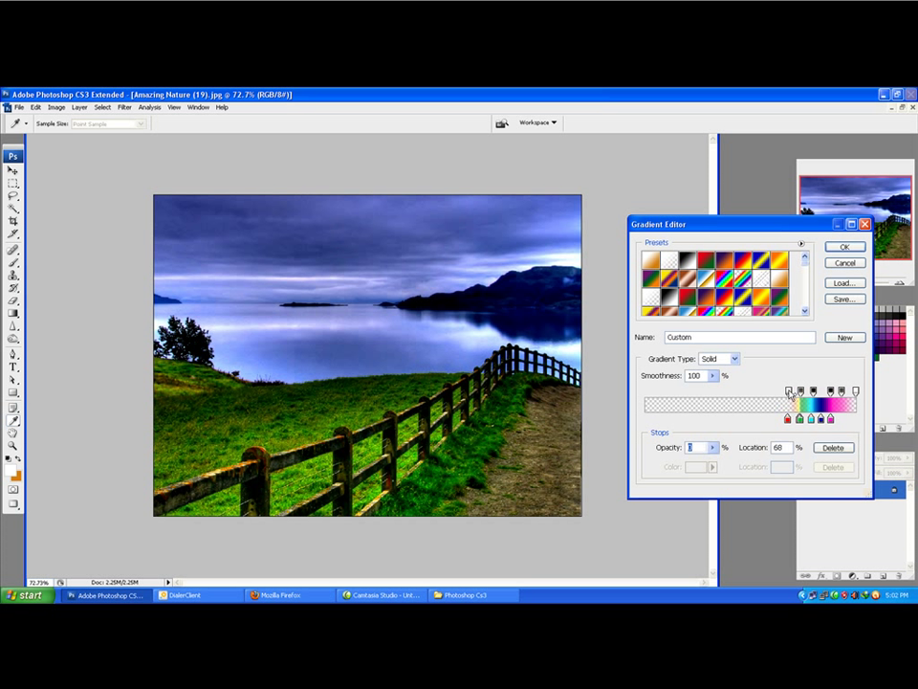
left_click(713, 446)
mouse_move(715, 466)
left_mouse_down()
mouse_move(736, 465)
mouse_move(706, 463)
left_mouse_up()
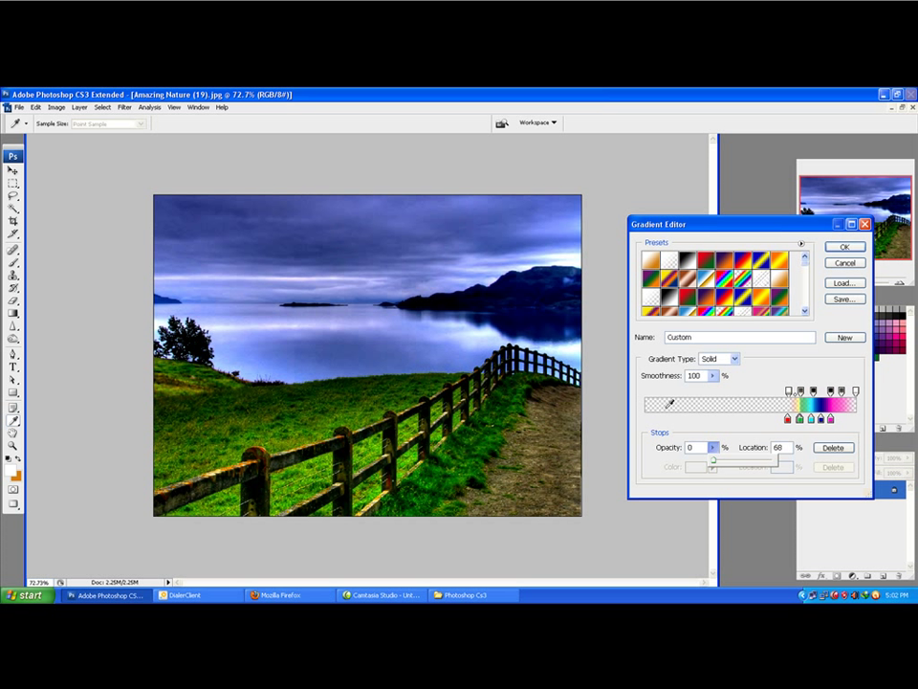
left_click(789, 419)
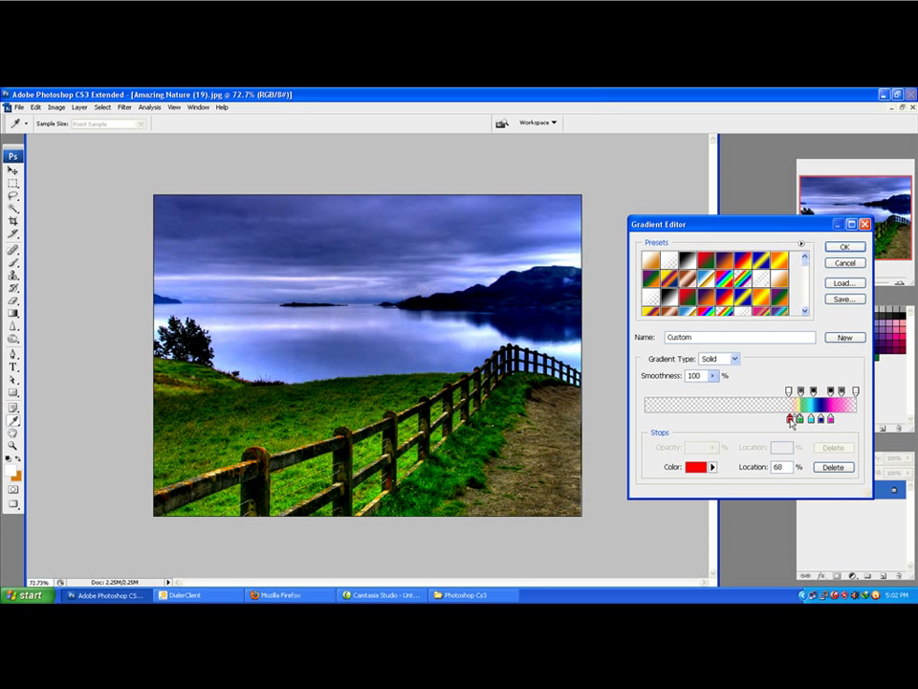
left_click(802, 419)
left_click_drag(804, 422, 809, 422)
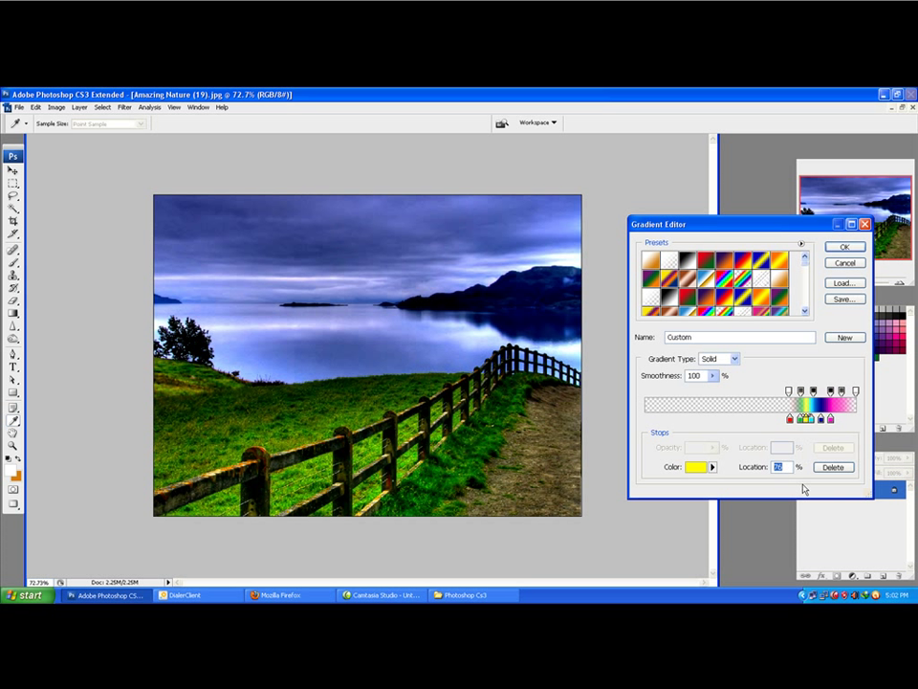
left_click(848, 248)
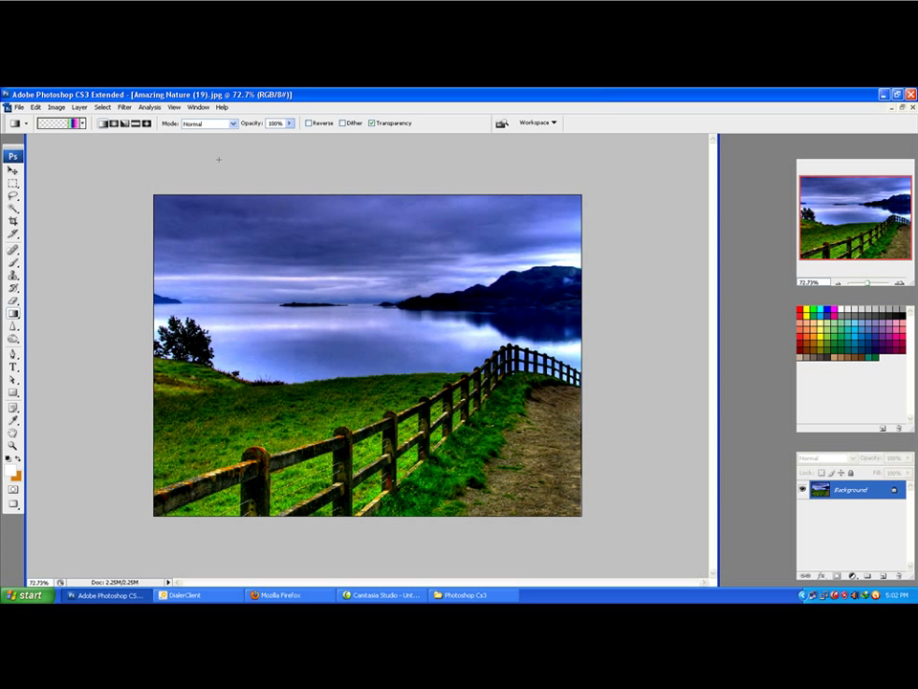
- Set the rainbow gradient to Radial with Transparency kept on, and add an empty Layer 1
left_click(371, 123)
left_click(372, 123)
left_click(115, 123)
left_click(884, 576)
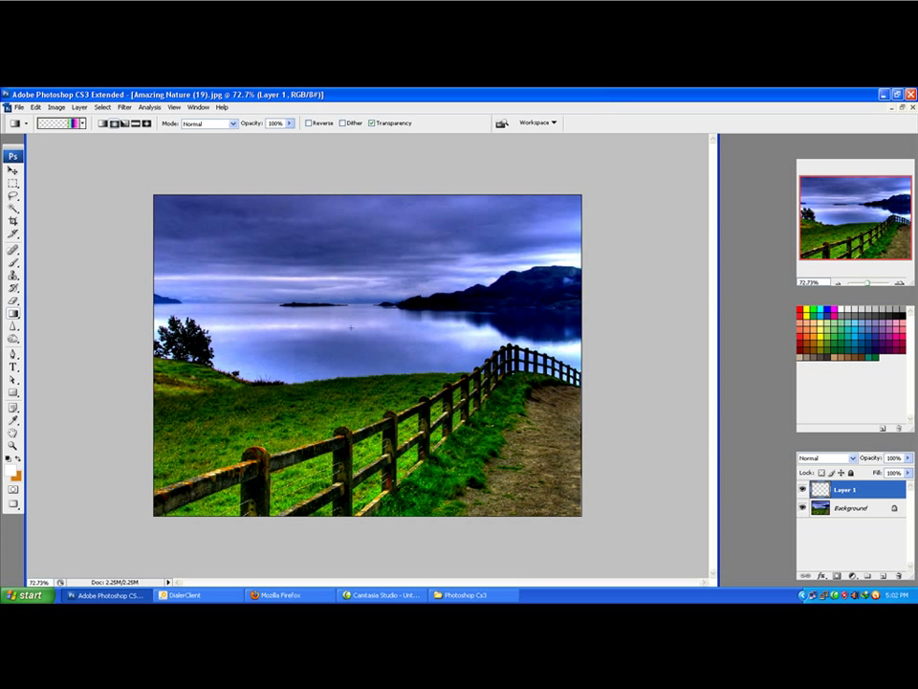
- Draw a trial radial rainbow ring on Layer 1, nudge it, then undo it
left_click_drag(413, 330, 532, 331)
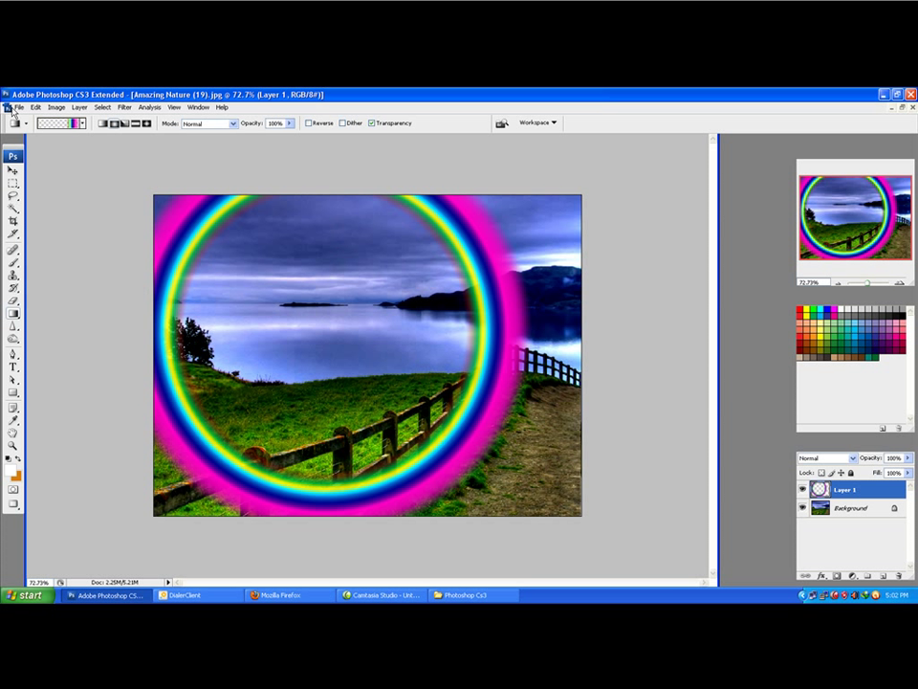
left_click(13, 171)
left_click_drag(389, 309, 400, 315)
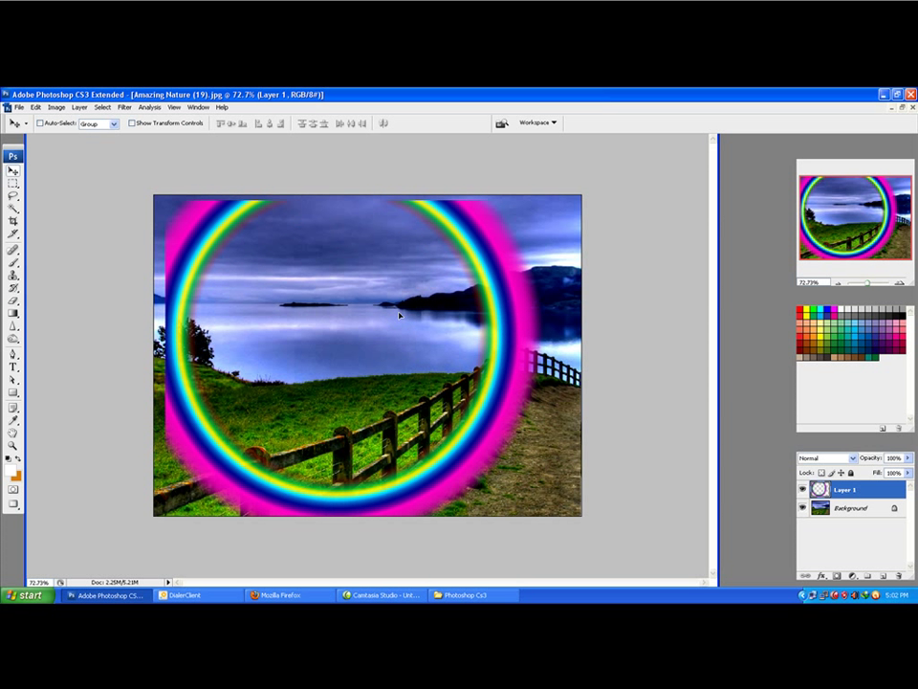
key("ctrl+alt+z")
key("ctrl+alt+z")
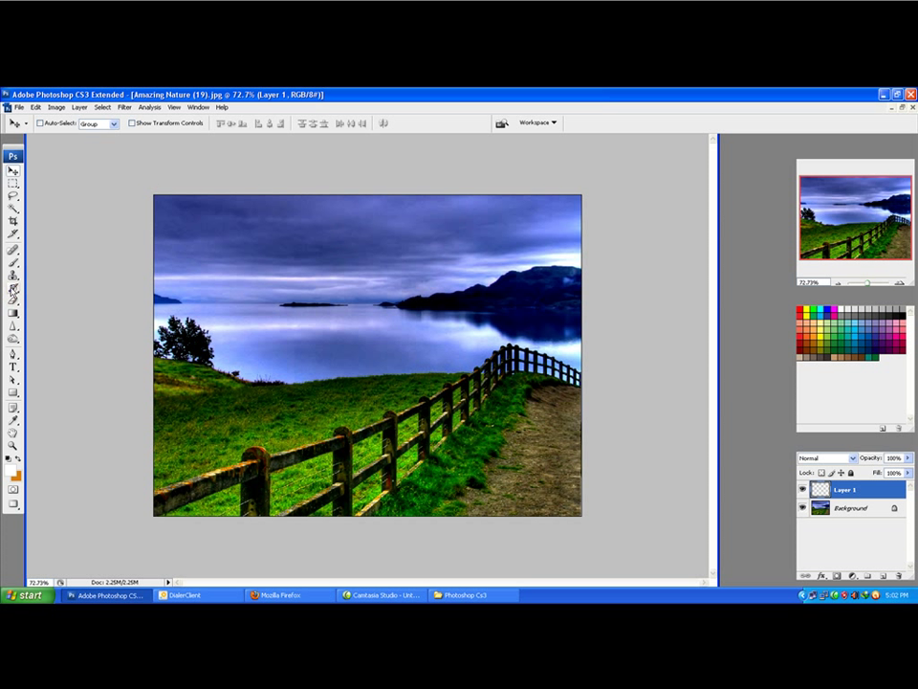
left_click(15, 313)
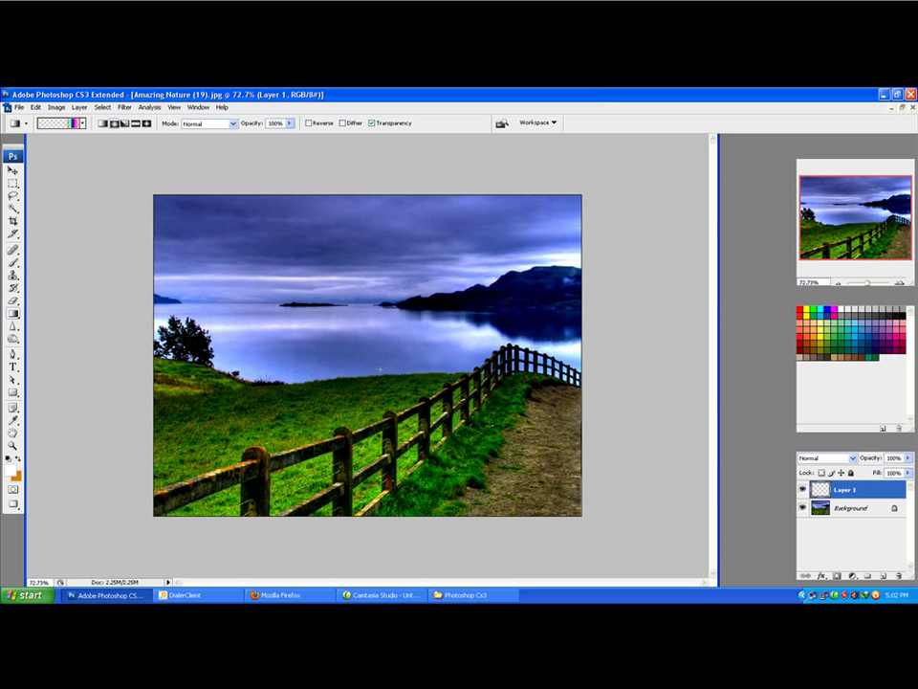
- Redraw a smaller rainbow ring centred on the lake and move it up and left
left_click_drag(461, 338, 459, 340)
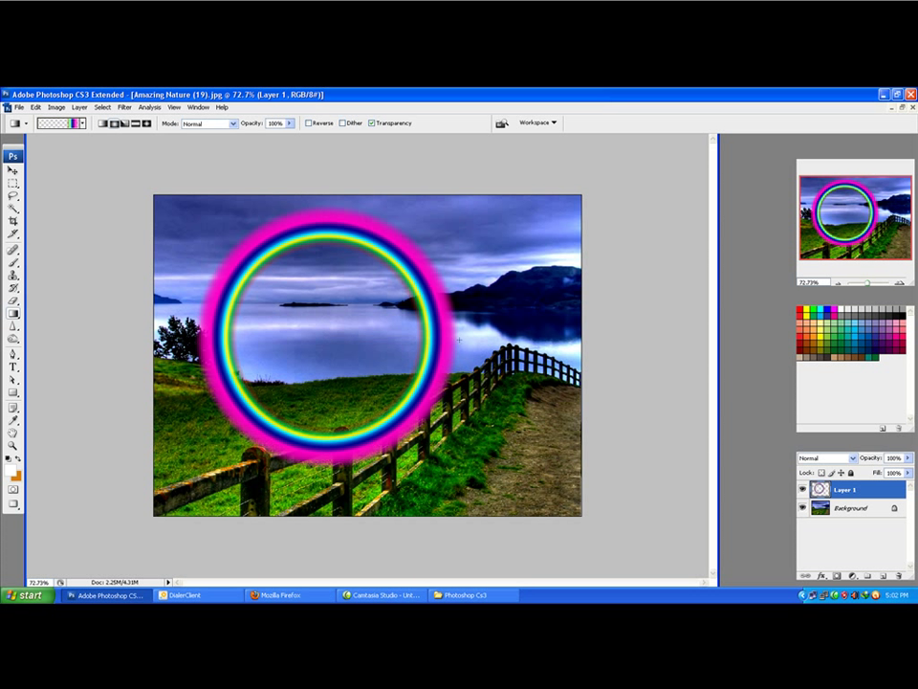
left_click(11, 171)
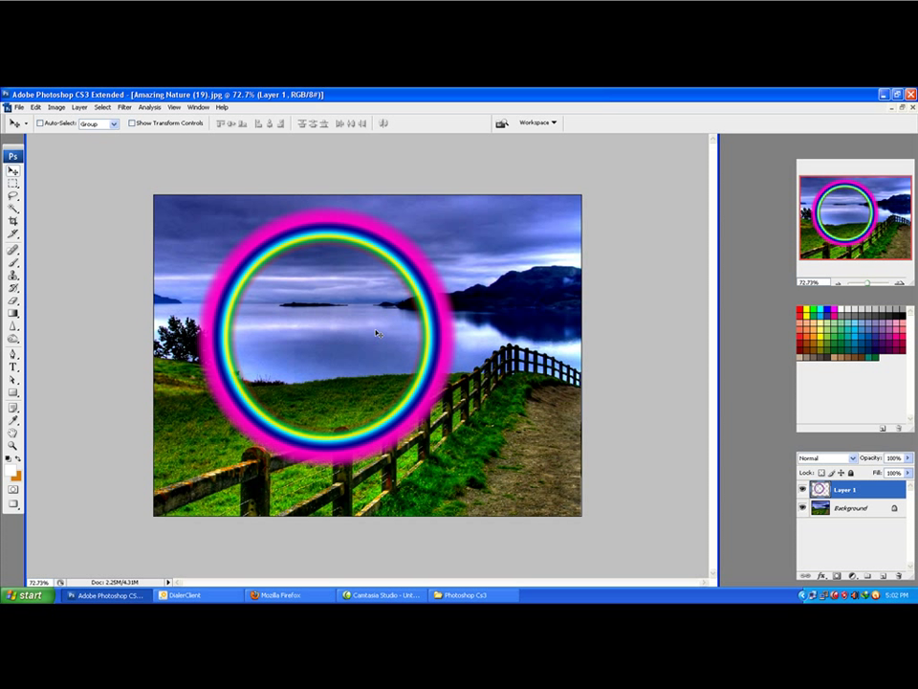
left_click_drag(347, 319, 320, 309)
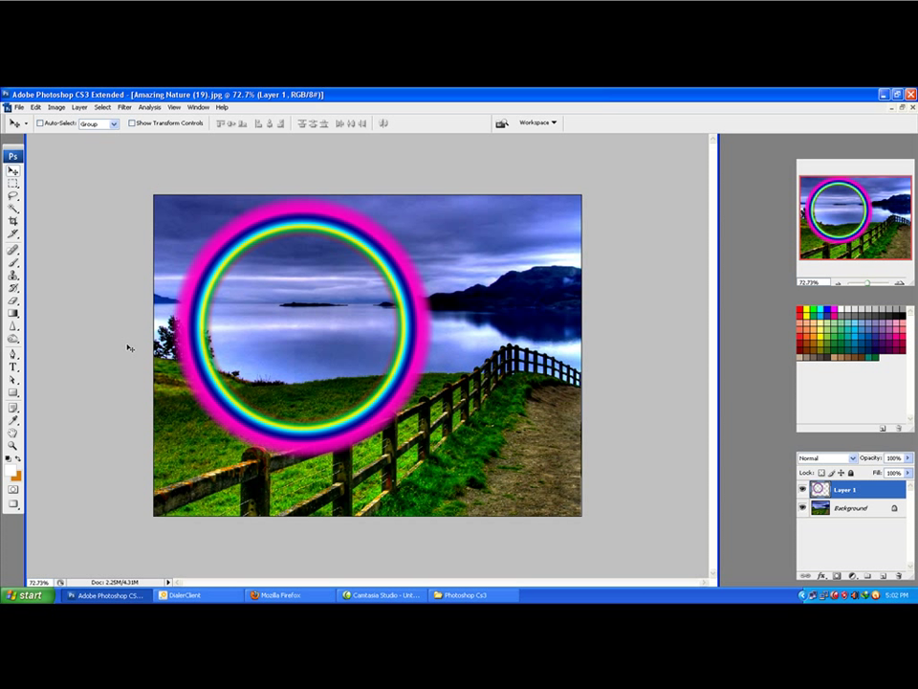
left_click(13, 299)
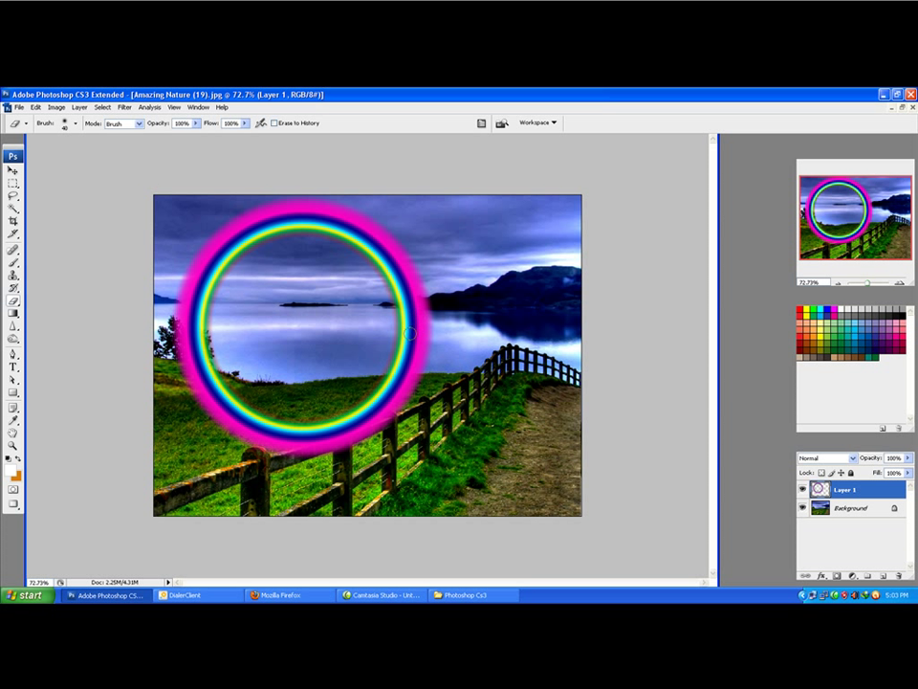
- Erase the ring's lower half with a large eraser, then zoom in and remove the below-horizon glow with smaller brushes
key("]")
key("]")
key("]")
mouse_move(416, 306)
left_mouse_down()
mouse_move(414, 358)
mouse_move(234, 442)
mouse_move(213, 343)
left_mouse_up()
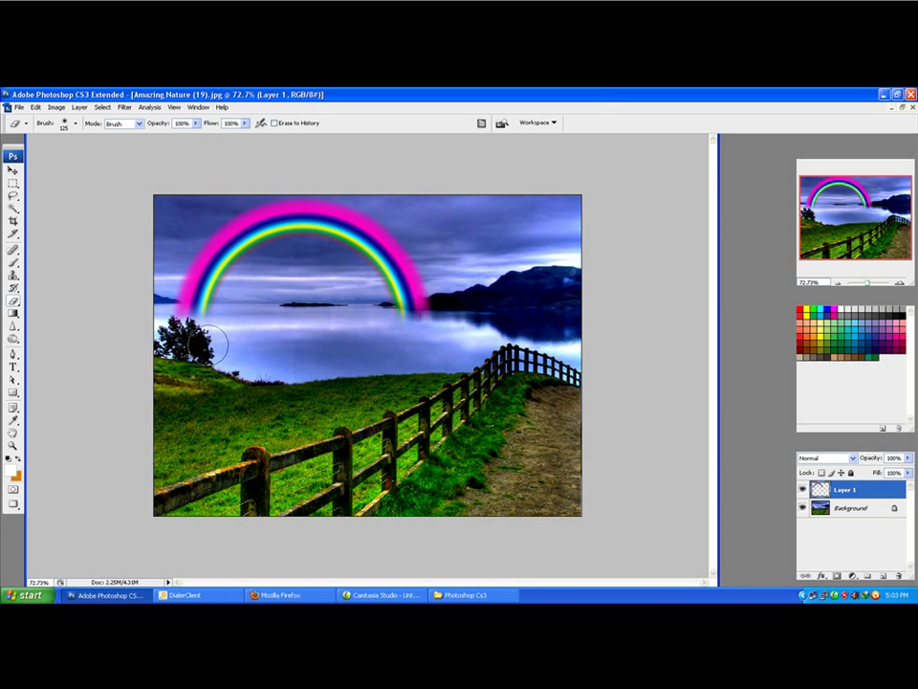
scroll(212, 343, "up", 3)
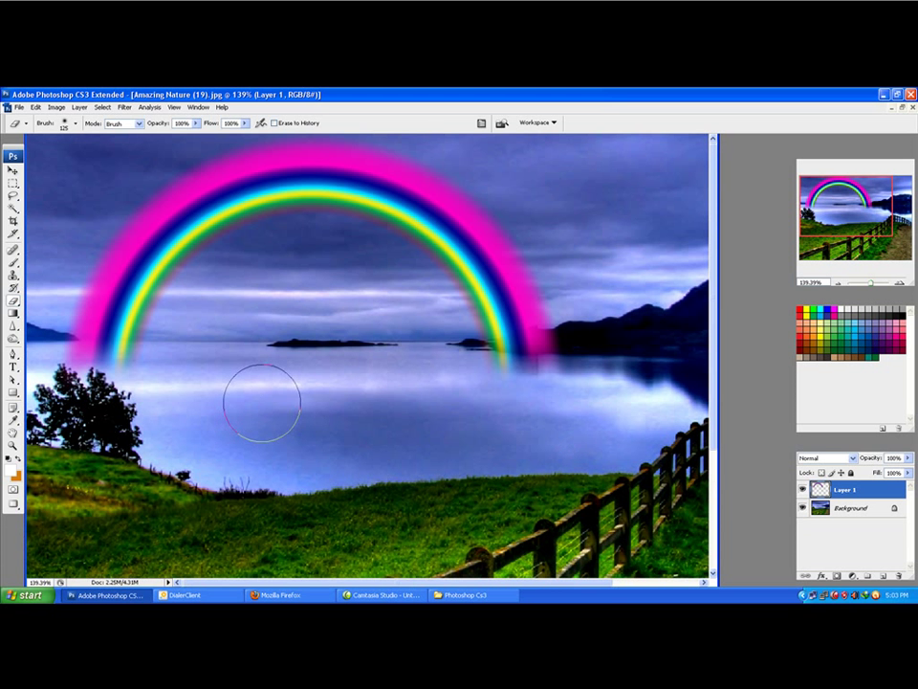
scroll(185, 406, "up", 3)
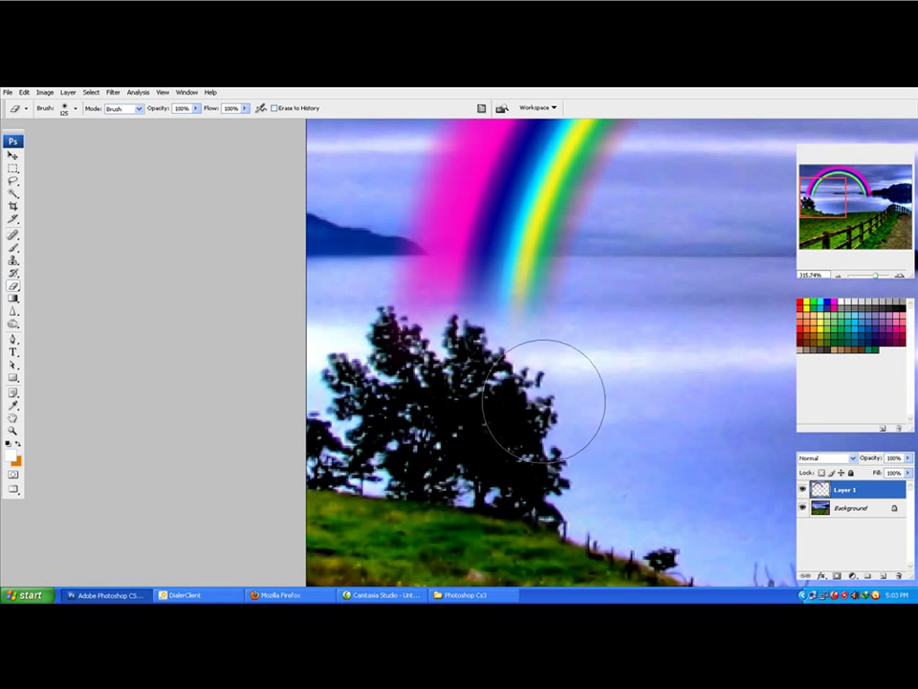
scroll(544, 401, "up", 3)
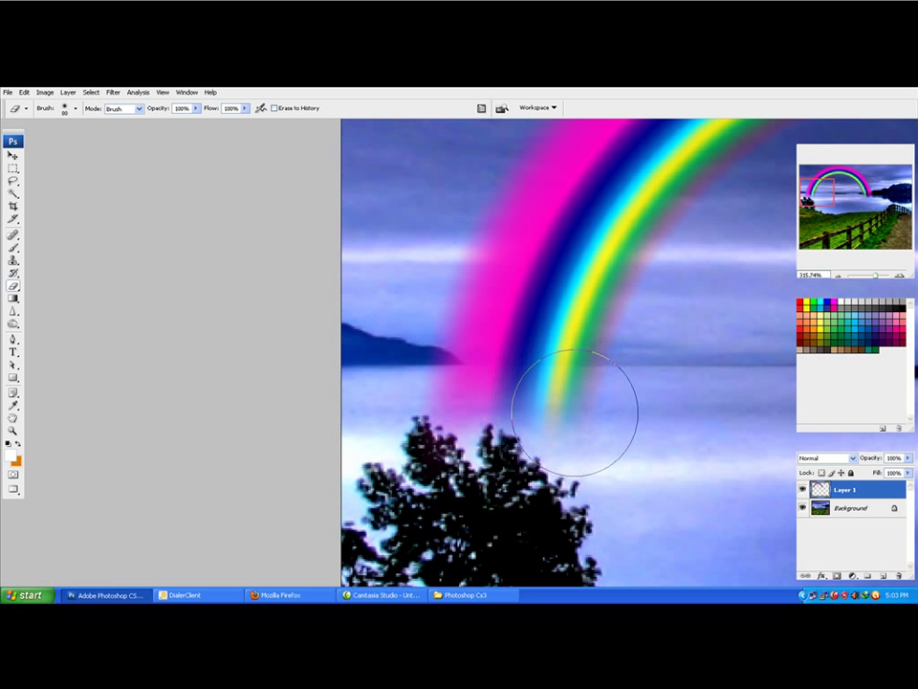
key("bracketleft")
key("bracketleft")
key("bracketleft")
mouse_move(588, 424)
left_mouse_down()
mouse_move(497, 420)
mouse_move(562, 421)
left_mouse_up()
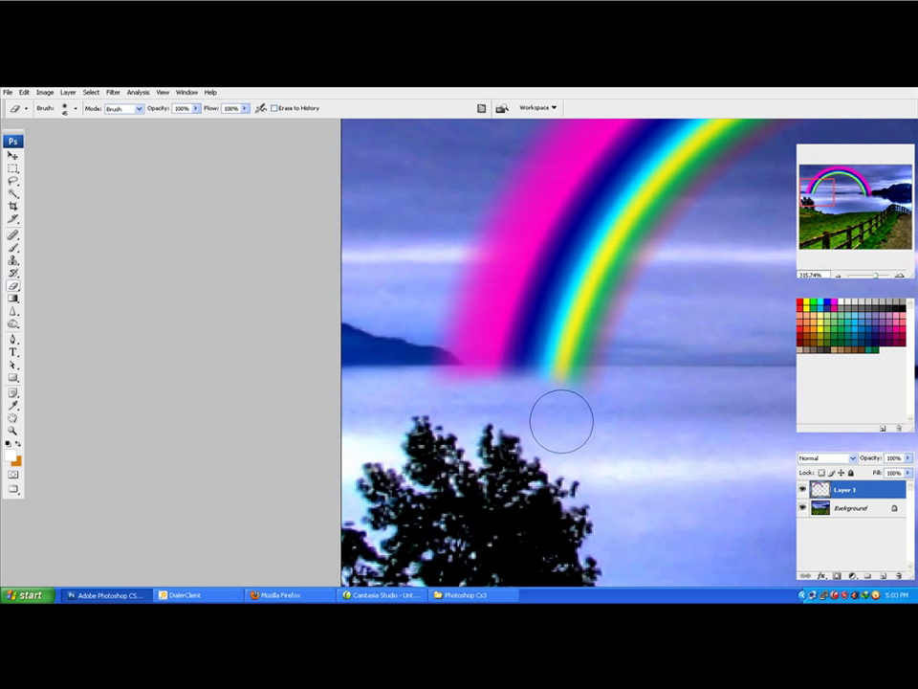
key("bracketleft")
key("bracketleft")
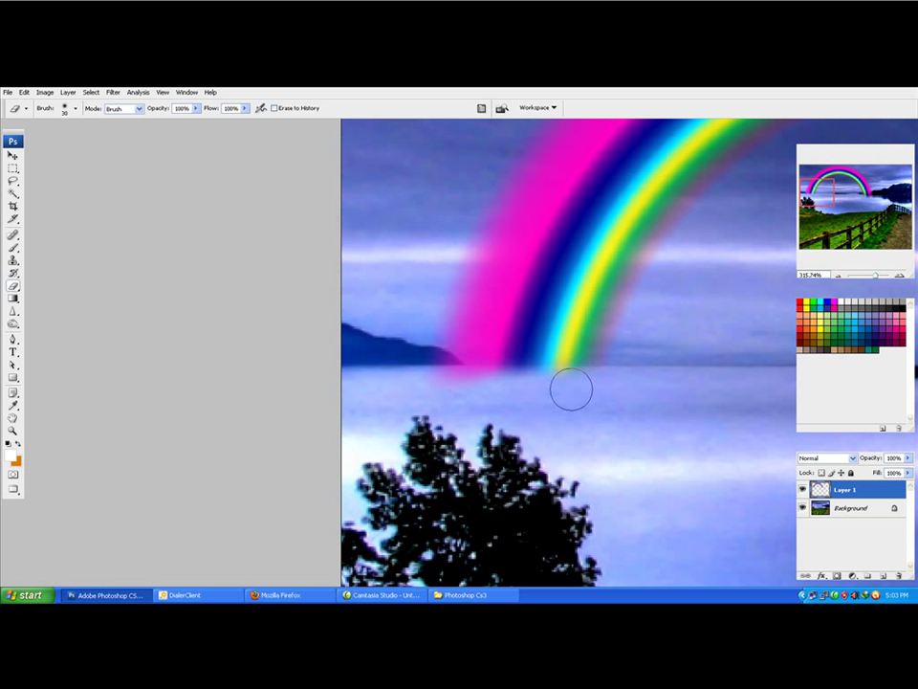
mouse_move(571, 389)
left_mouse_down()
mouse_move(431, 390)
mouse_move(496, 391)
left_mouse_up()
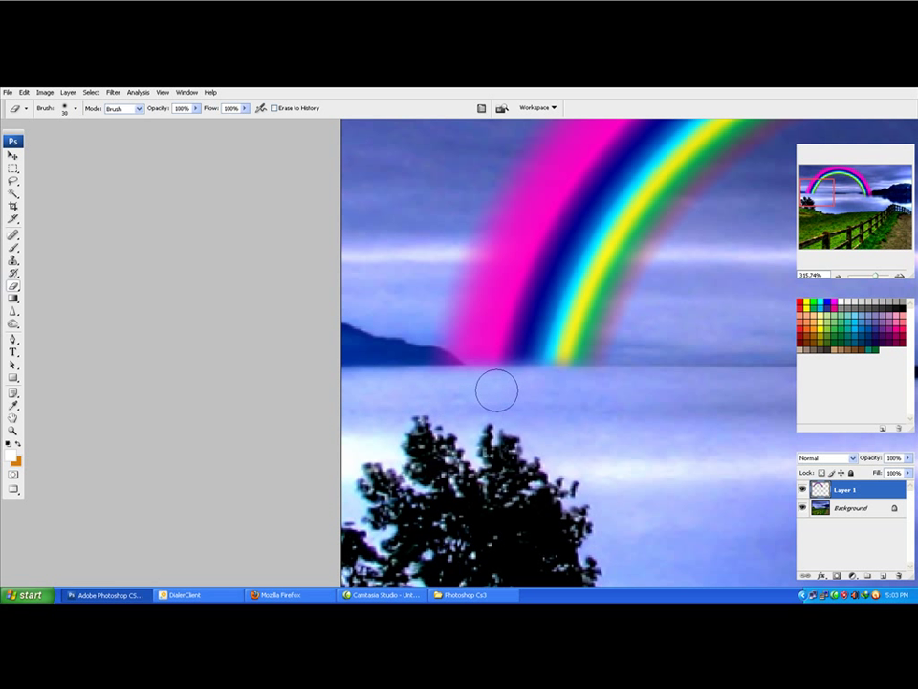
- Erase the faint pink glow beneath the rainbow's right leg where it meets the hill
scroll(560, 404, "right", 5)
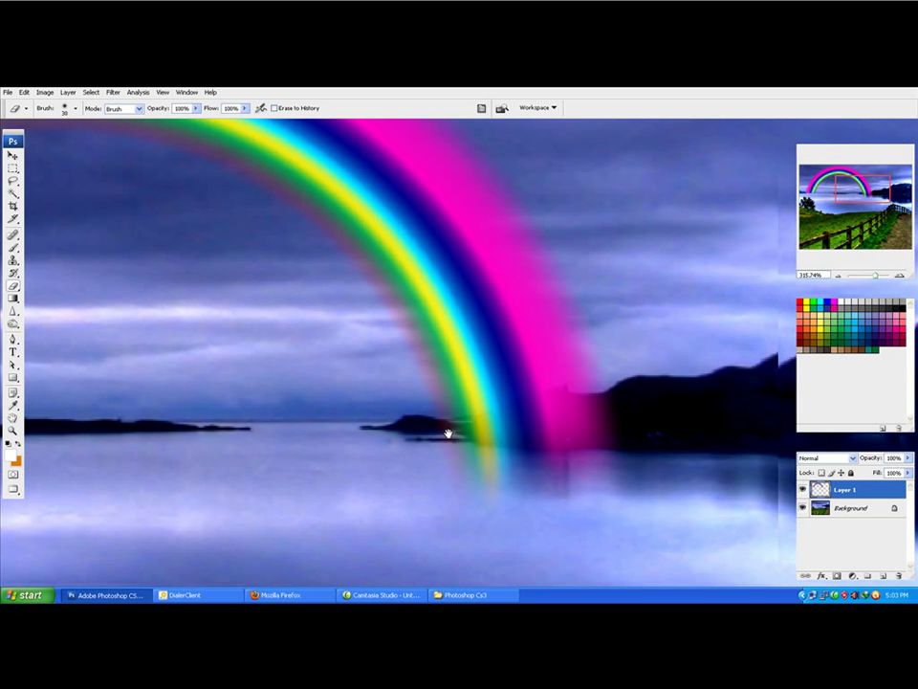
left_click_drag(447, 433, 432, 431)
mouse_move(556, 475)
left_mouse_down()
mouse_move(574, 455)
mouse_move(466, 456)
left_mouse_up()
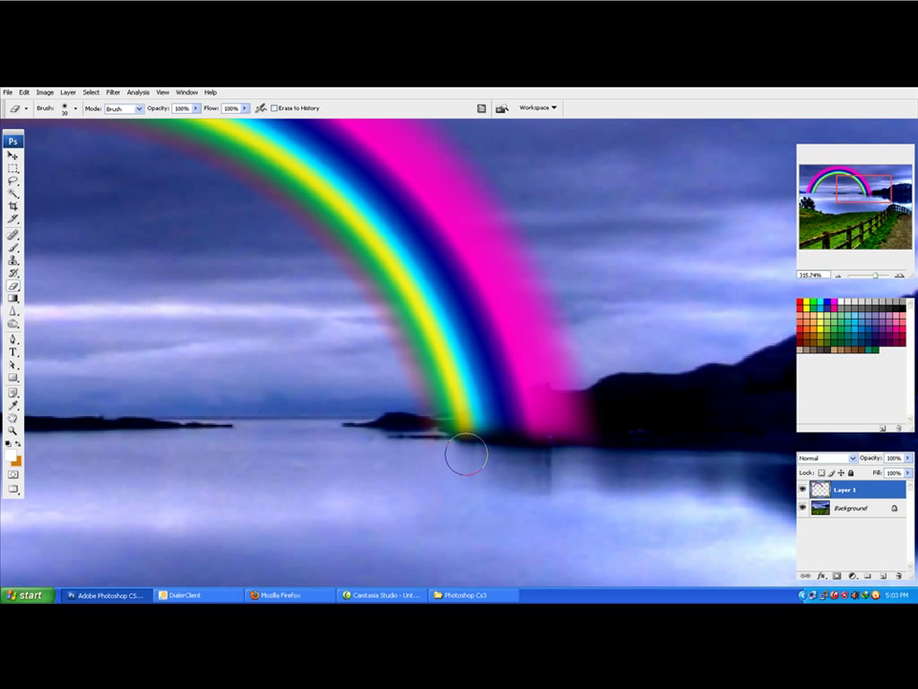
left_click_drag(512, 434, 585, 426)
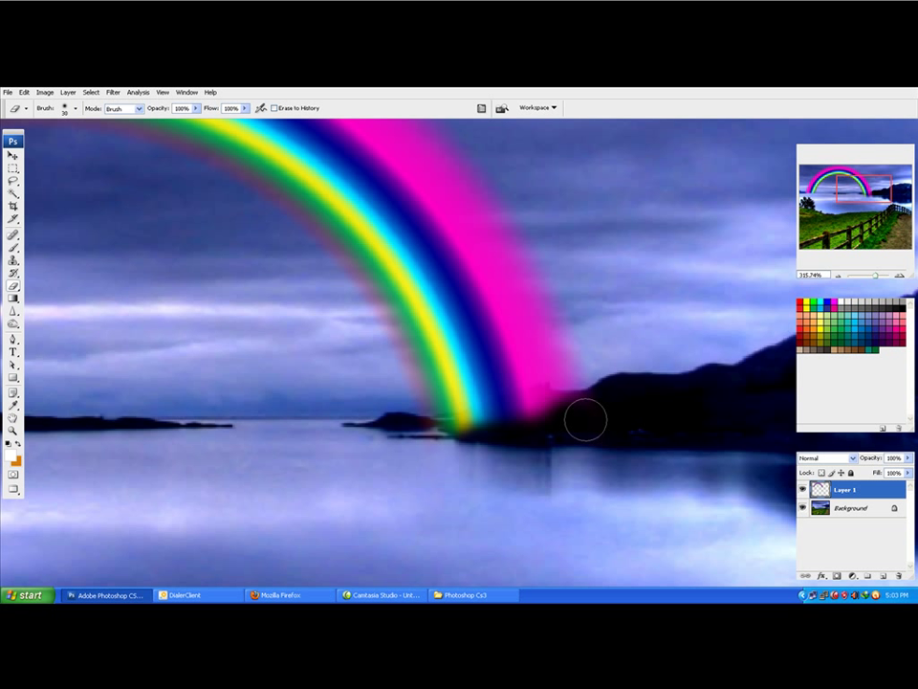
left_click_drag(586, 419, 541, 423)
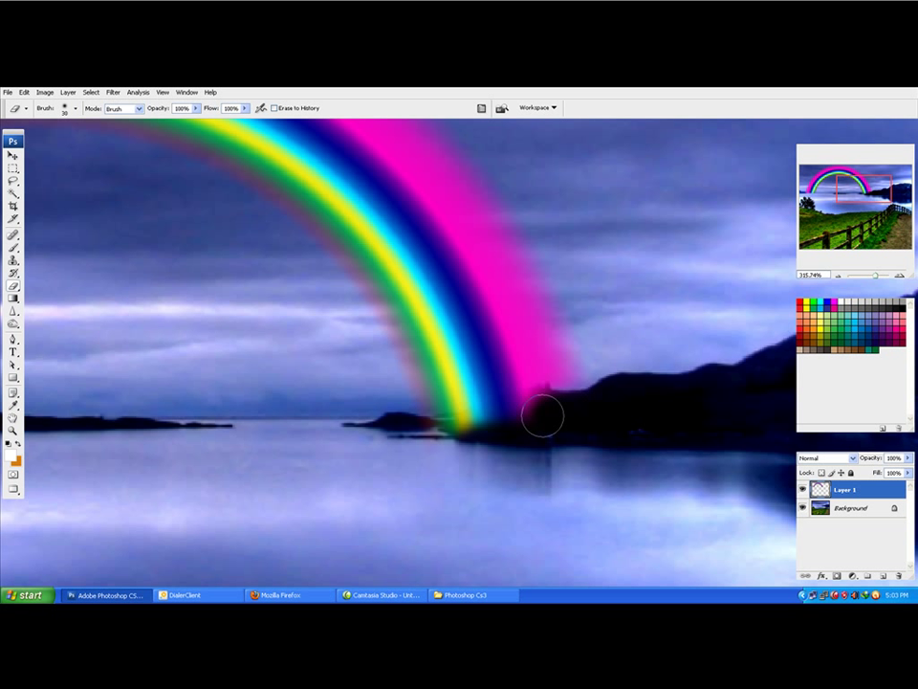
mouse_move(602, 412)
left_mouse_down()
mouse_move(493, 417)
mouse_move(525, 418)
mouse_move(484, 429)
mouse_move(537, 422)
left_mouse_up()
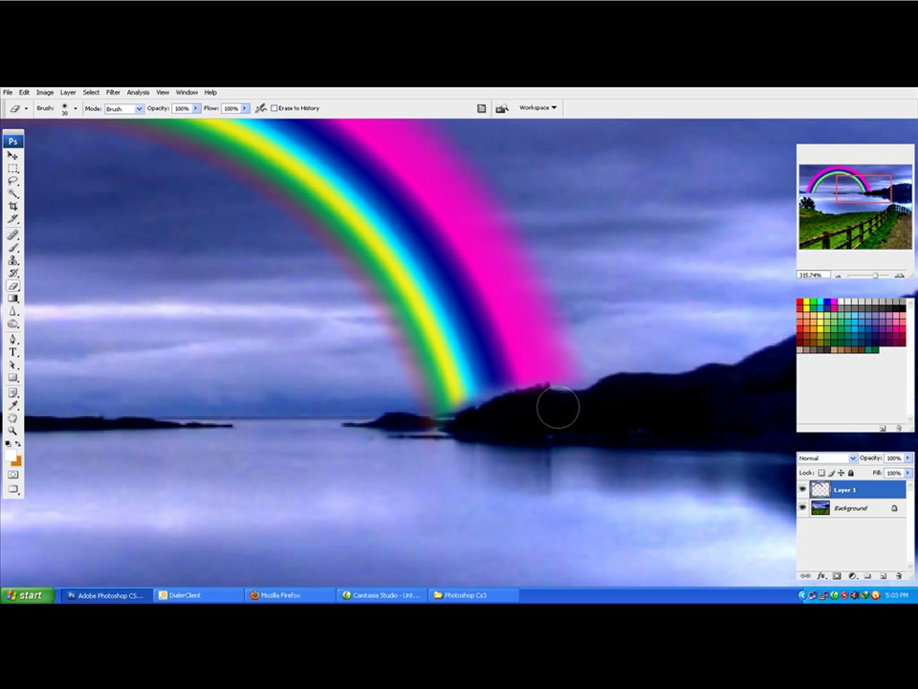
- Undo the excess erasing, re-erase the glow over the dark hill, and zoom back out
key("ctrl+t")
key("Escape")
key("ctrl+alt+z")
key("ctrl+alt+z")
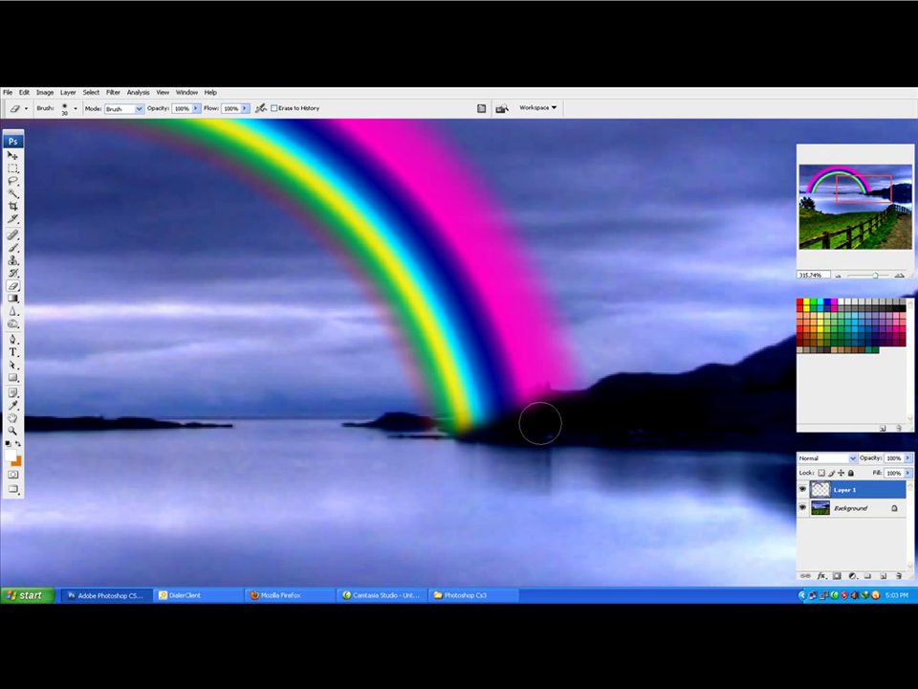
left_click_drag(580, 409, 498, 430)
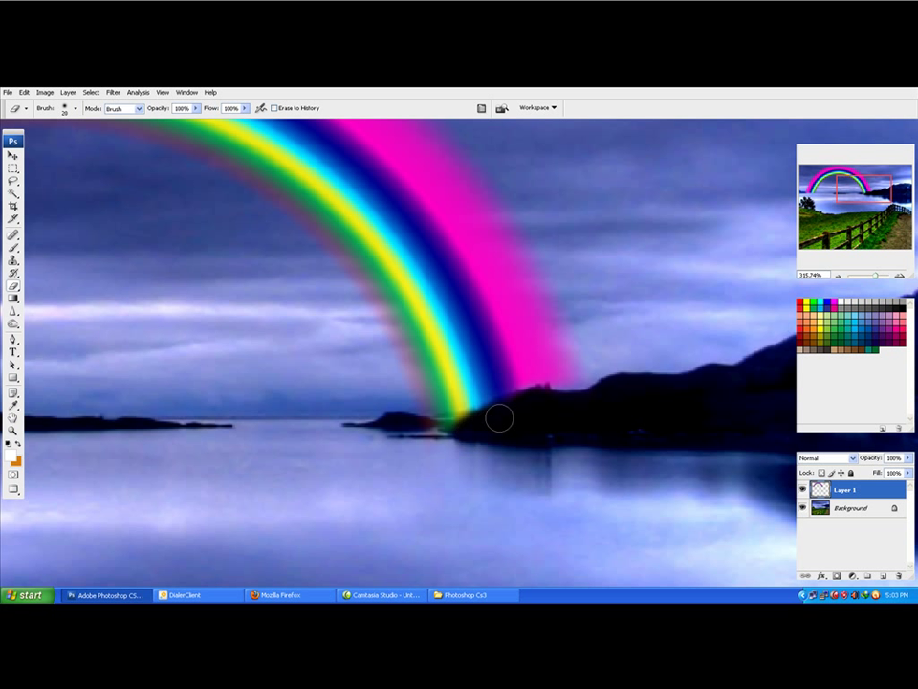
scroll(559, 405, "down", 2)
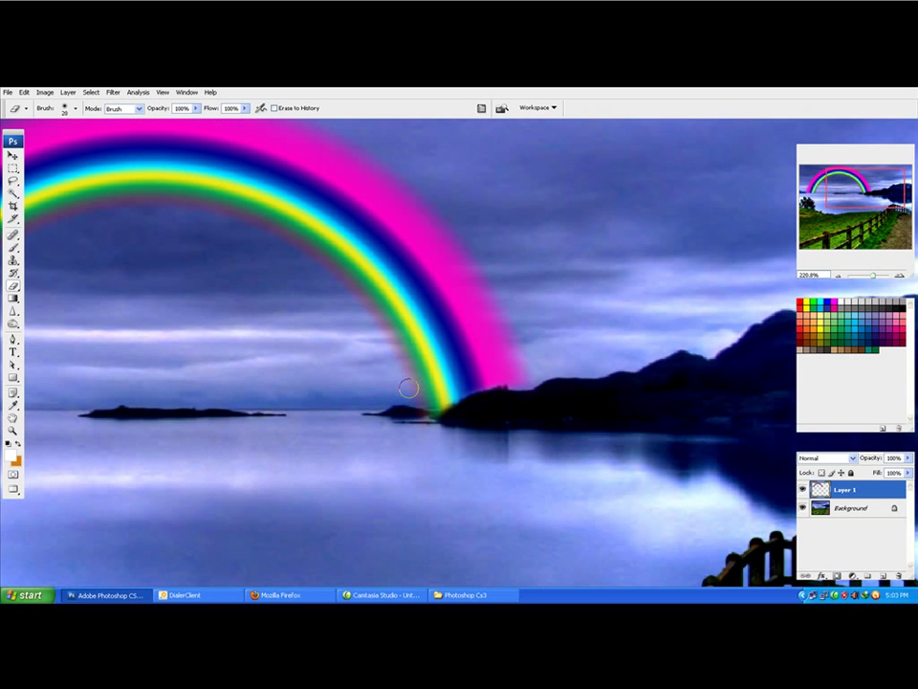
scroll(479, 392, "down", 2)
scroll(401, 385, "down", 1)
left_click(12, 155)
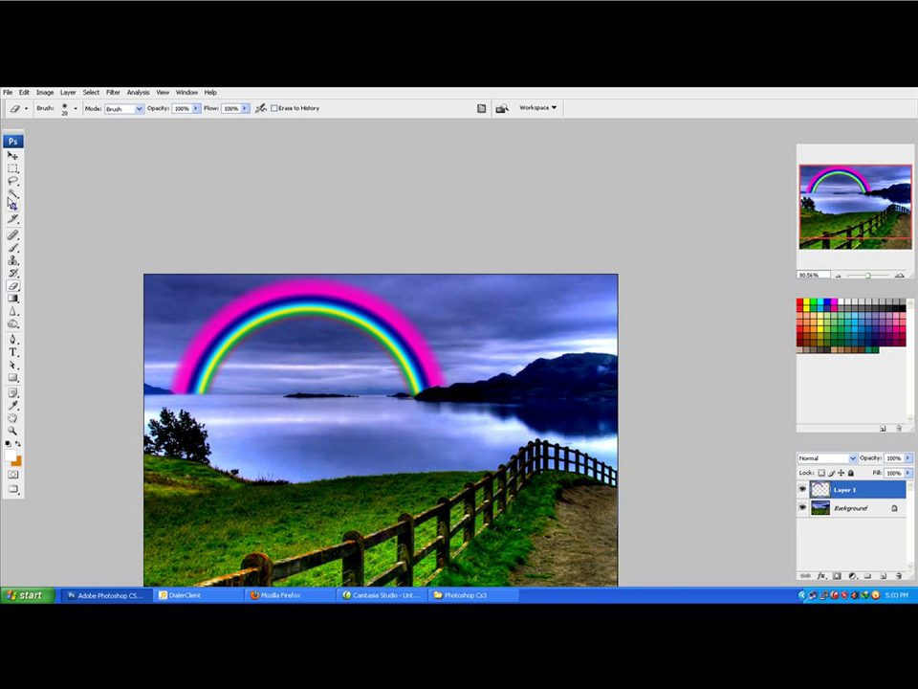
left_click(828, 459)
key("Down")
key("Down")
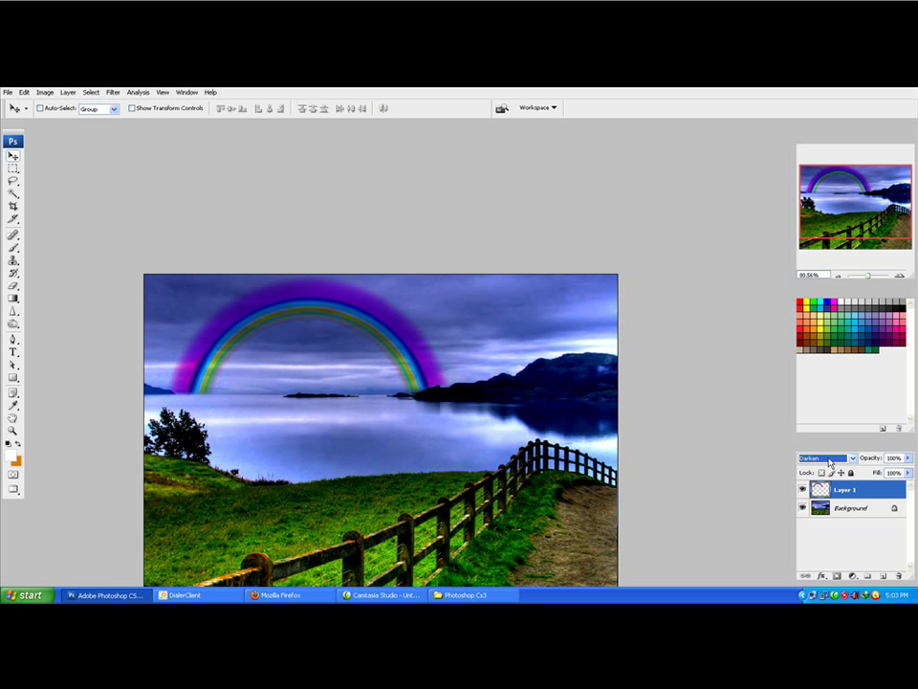
key("Down")
key("Down")
key("Down")
key("Down")
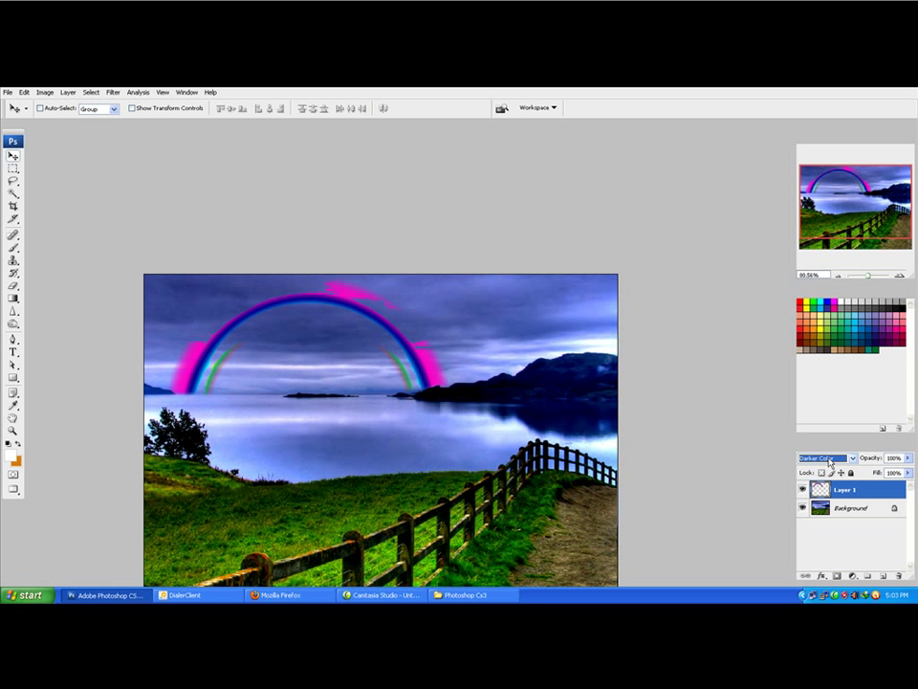
key("Down")
key("Down")
key("Down")
key("Down")
key("Down")
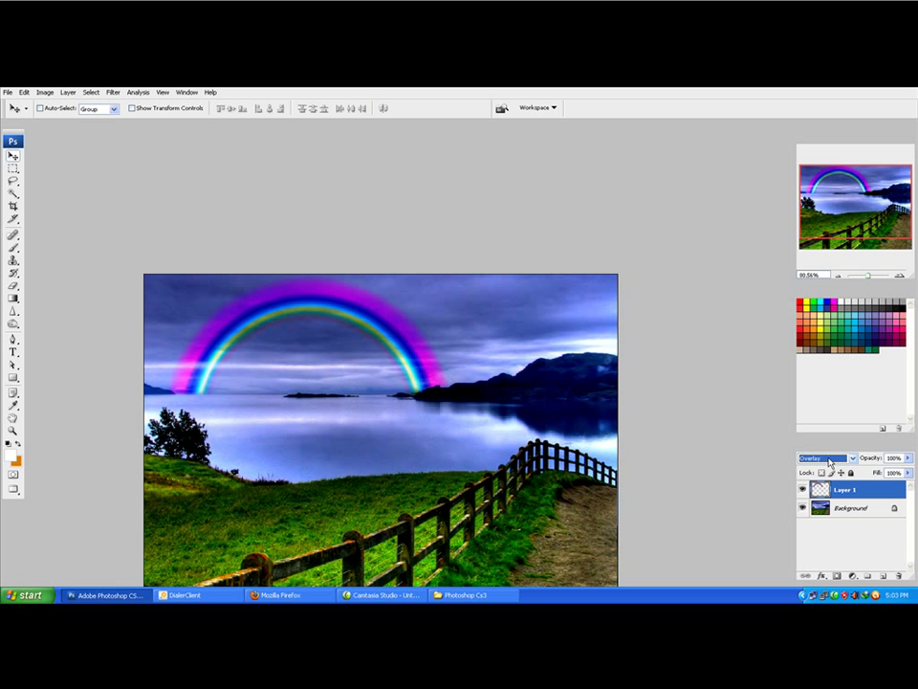
key("Down")
key("Down")
key("Down")
key("Up")
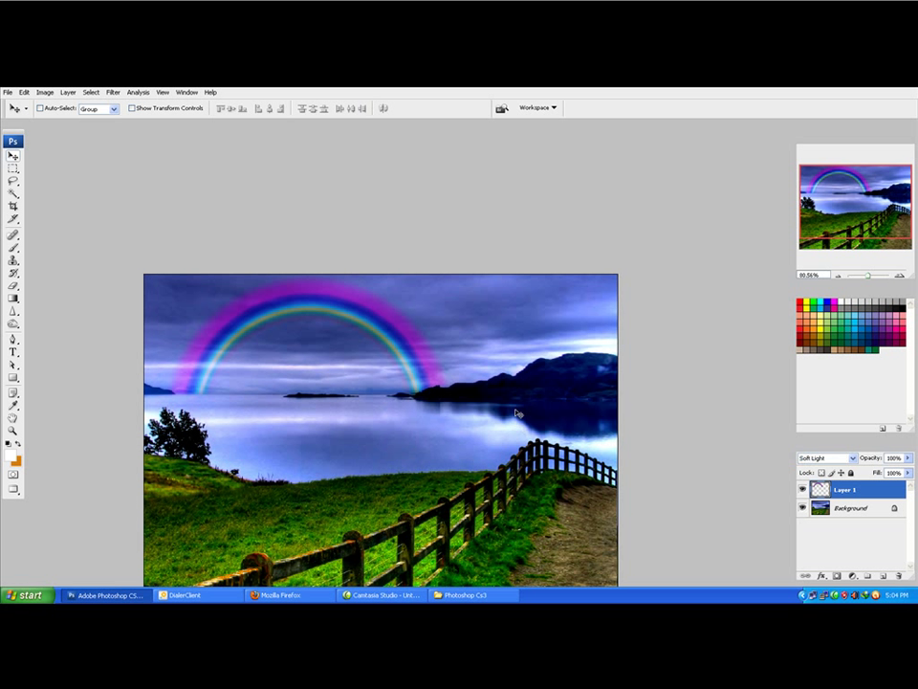
left_click_drag(529, 444, 562, 328)
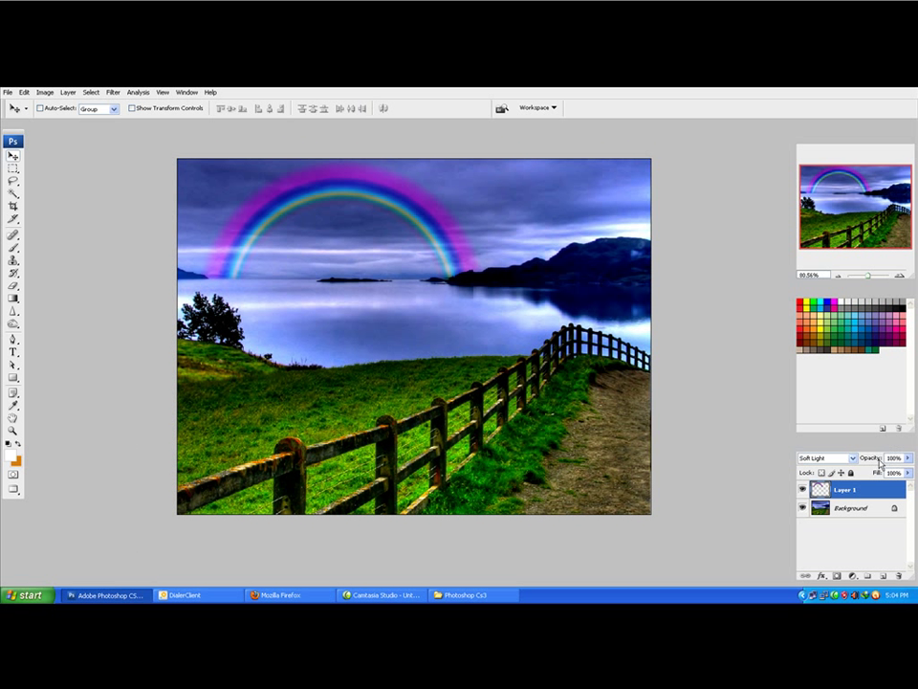
scroll(832, 459, "down", 1)
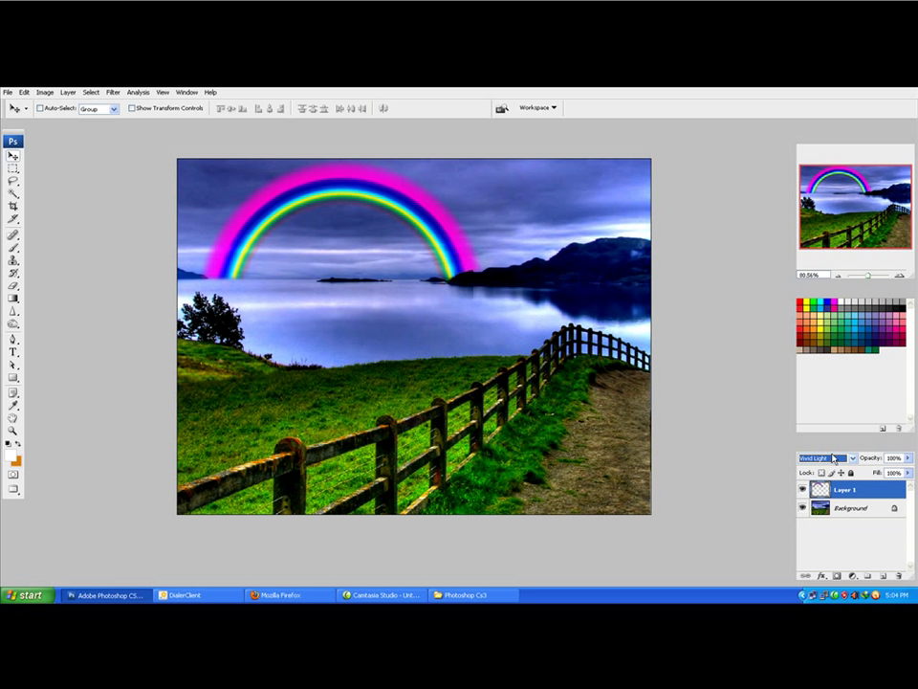
scroll(833, 459, "down", 1)
scroll(832, 459, "up", 1)
scroll(833, 459, "down", 1)
scroll(833, 459, "down", 1)
scroll(833, 459, "down", 1)
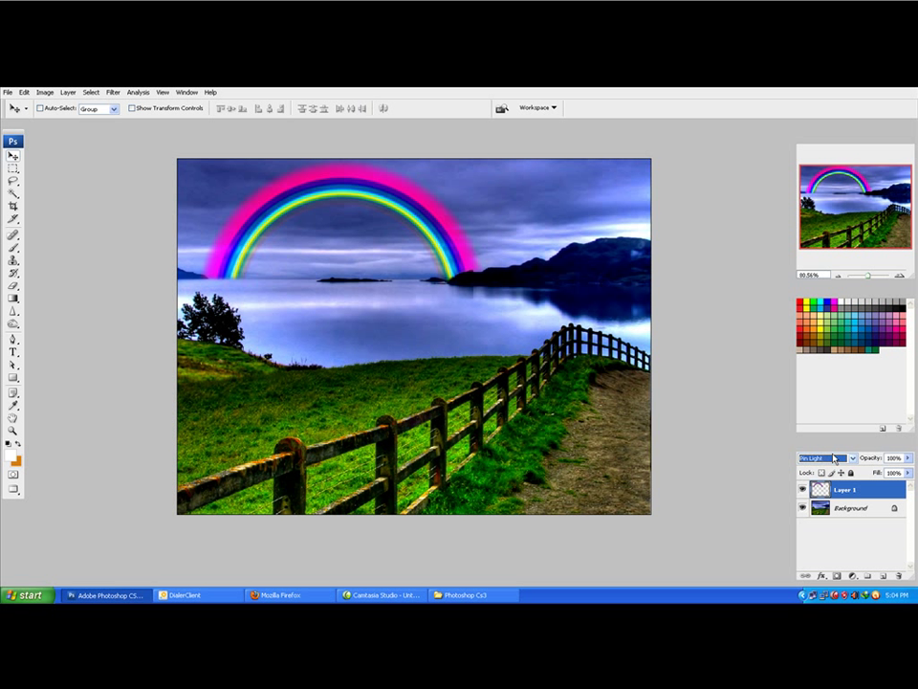
scroll(834, 459, "down", 1)
scroll(833, 459, "down", 2)
scroll(833, 460, "down", 2)
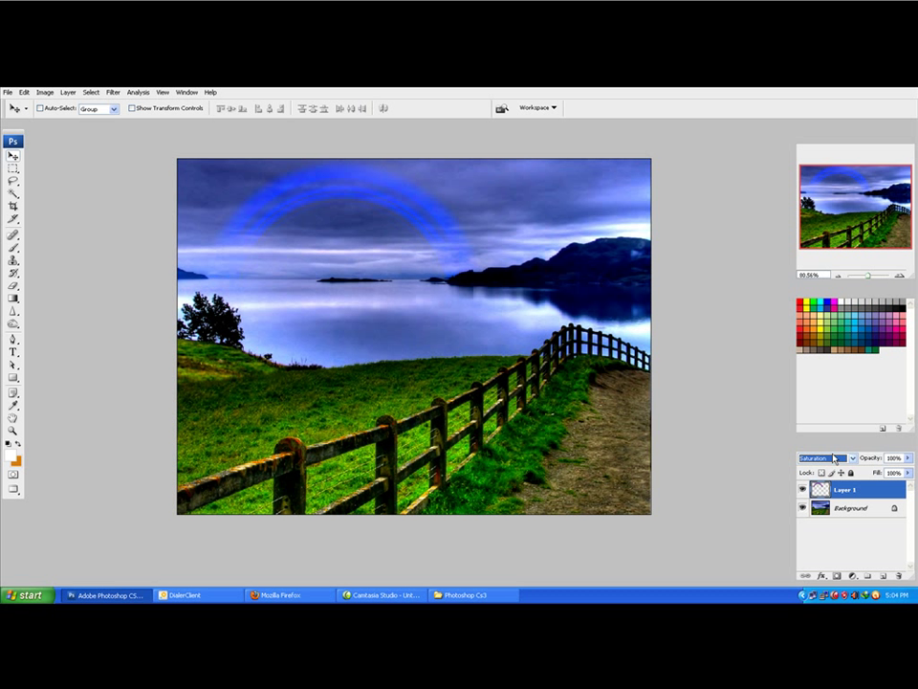
scroll(834, 460, "up", 3)
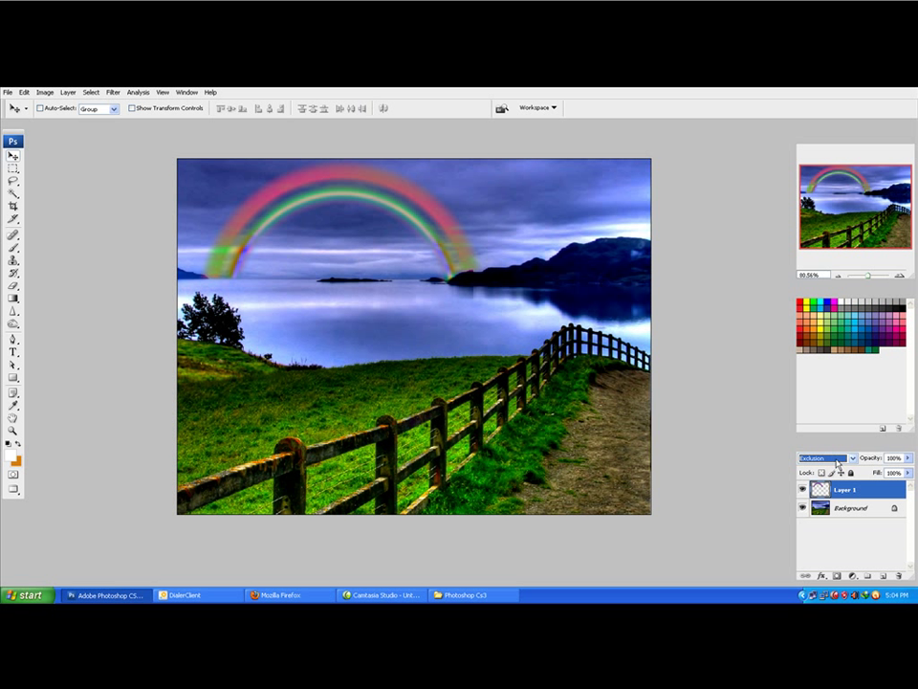
left_click(838, 459)
left_click(813, 186)
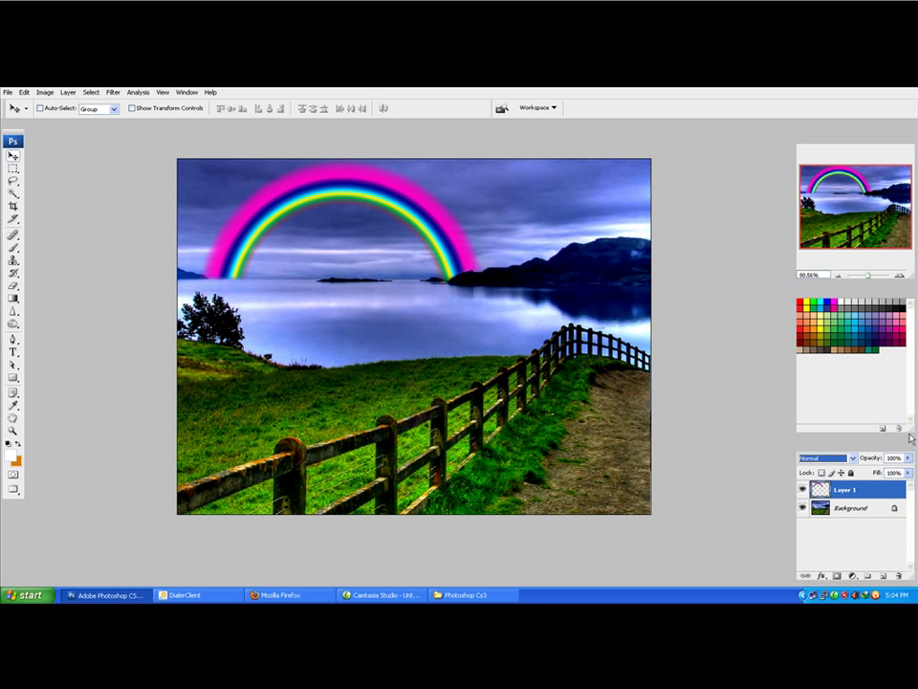
left_click(910, 458)
mouse_move(904, 473)
left_mouse_down()
mouse_move(869, 473)
mouse_move(909, 473)
left_mouse_up()
scroll(629, 439, "up", 3)
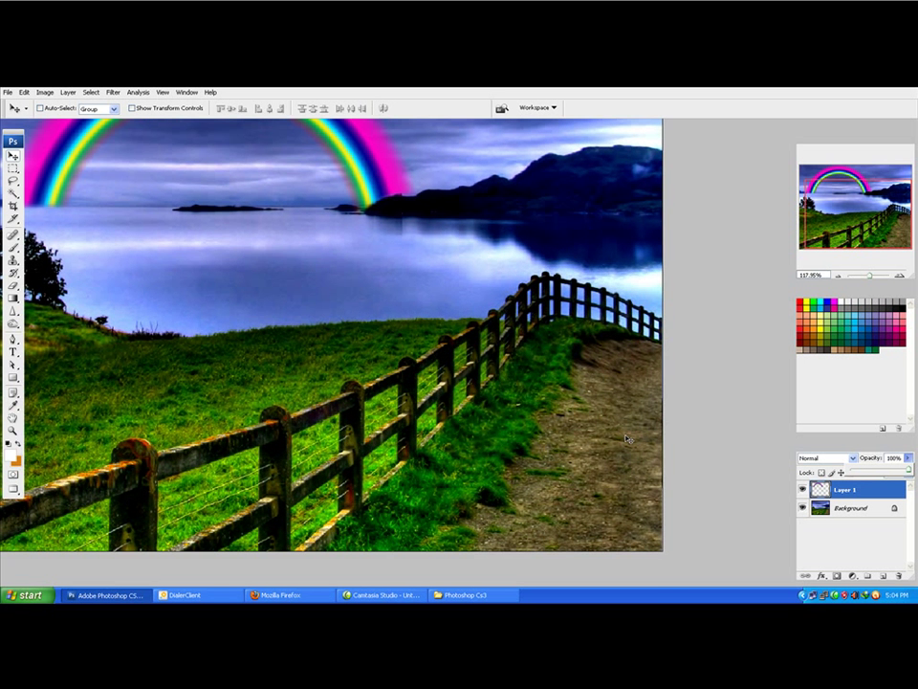
scroll(598, 382, "down", 1)
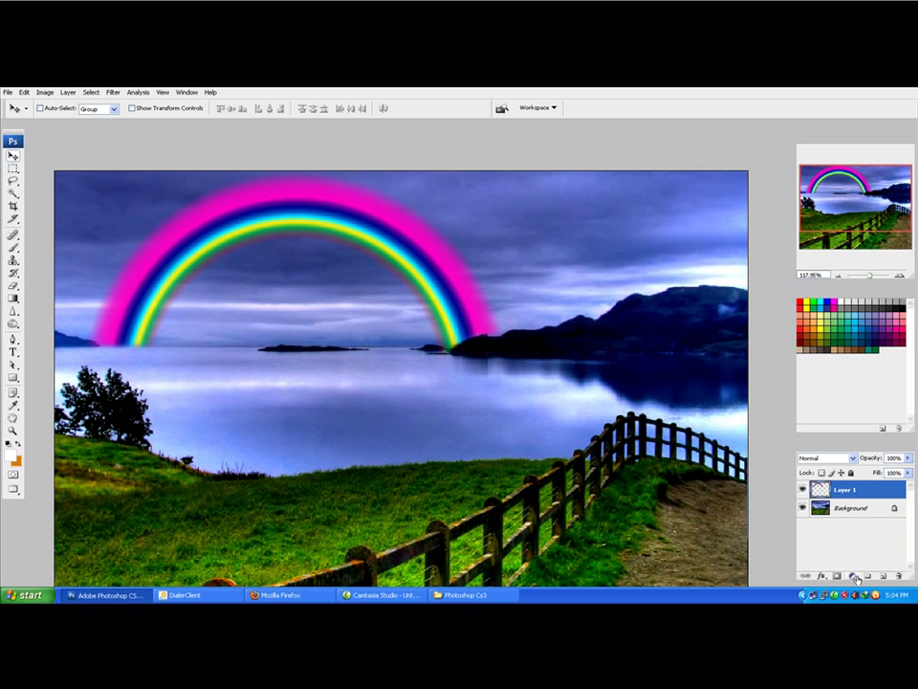
right_click(833, 594)
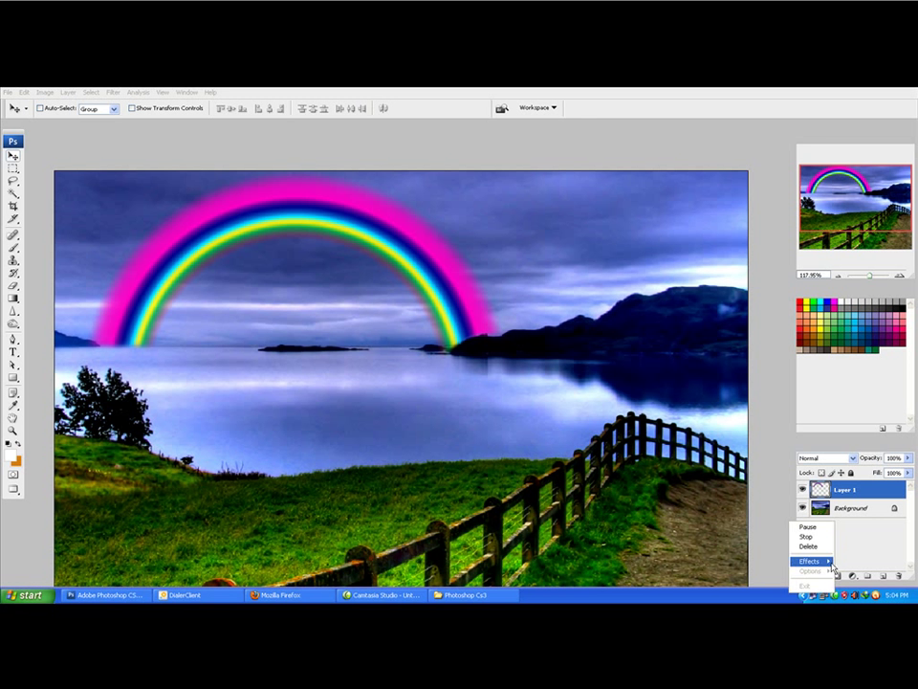